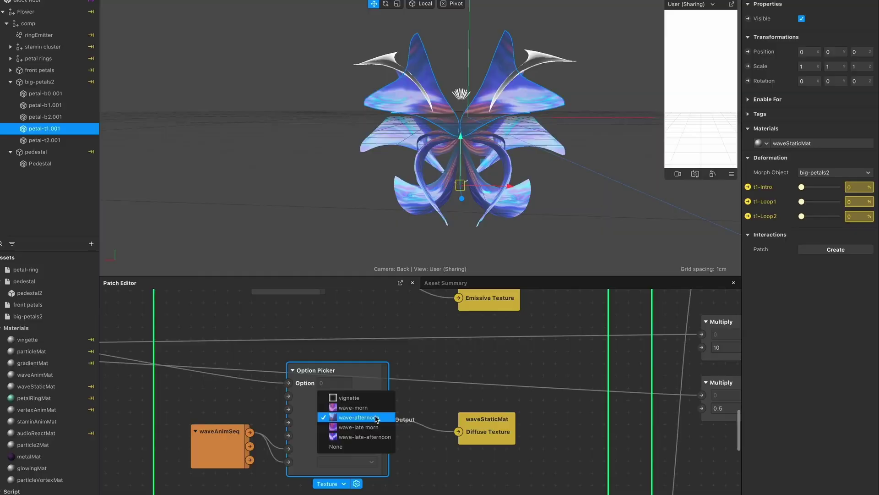
- Fill the Option Picker slots with wave textures, including wave-afternoon, with wave-morn in the first slot
left_click(377, 417)
left_click(372, 435)
left_click(365, 437)
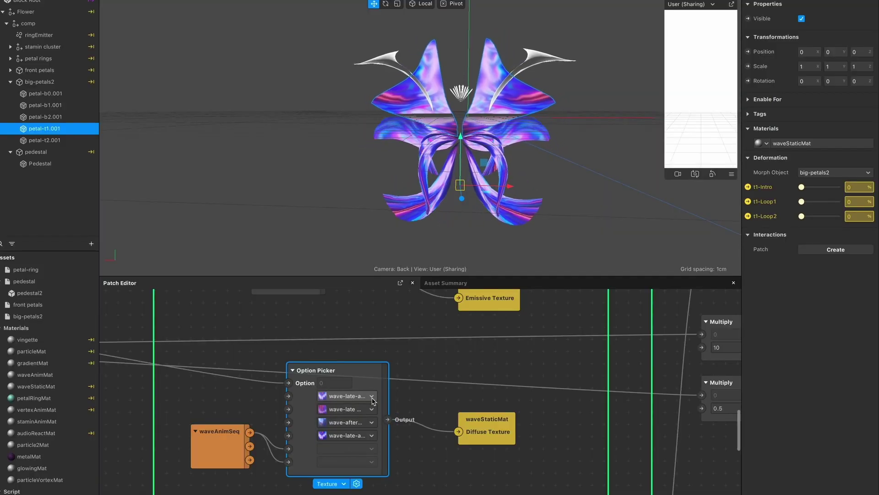
left_click(372, 397)
left_click(353, 409)
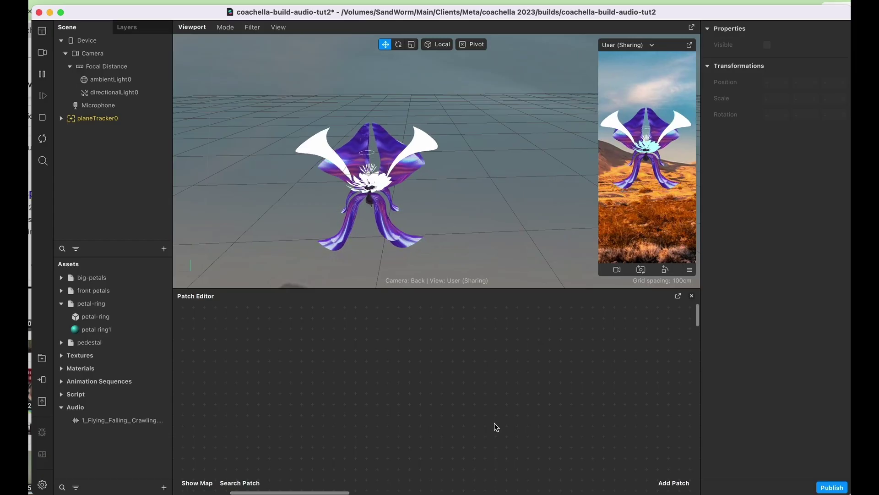
- Add a Speaker object to the scene and create a patch for its Audio property
left_click(164, 248)
type("spea")
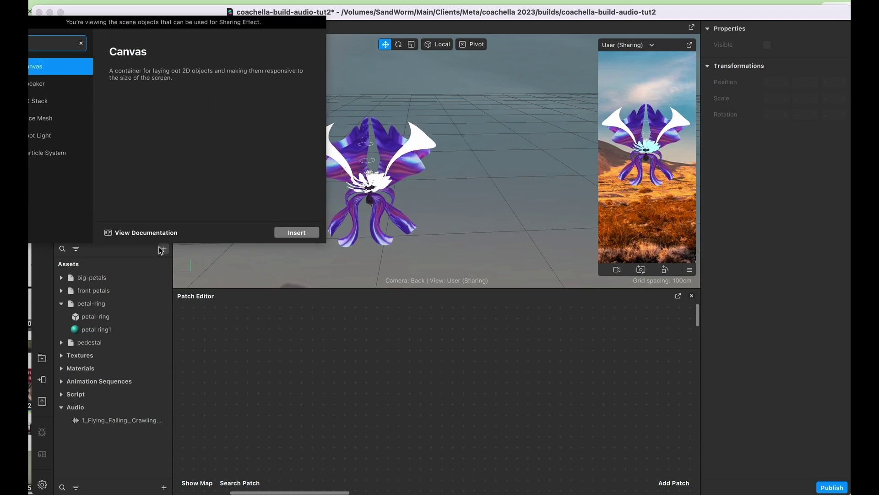
key("Return")
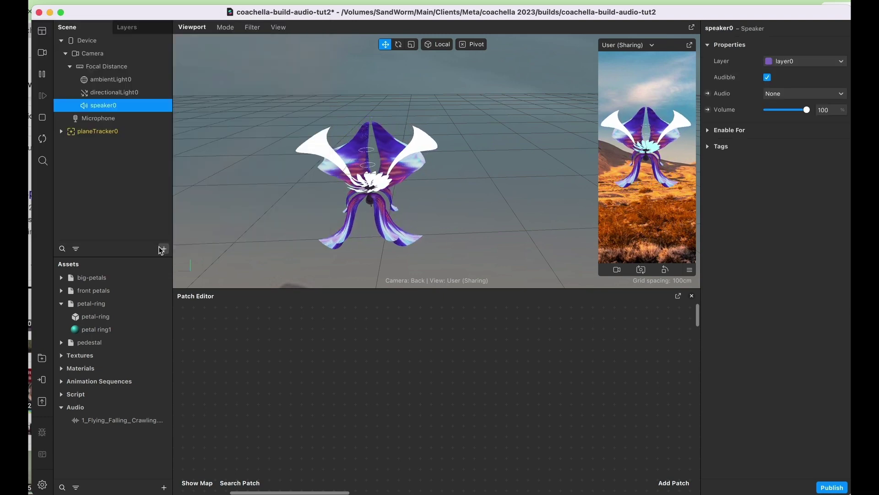
left_click(708, 94)
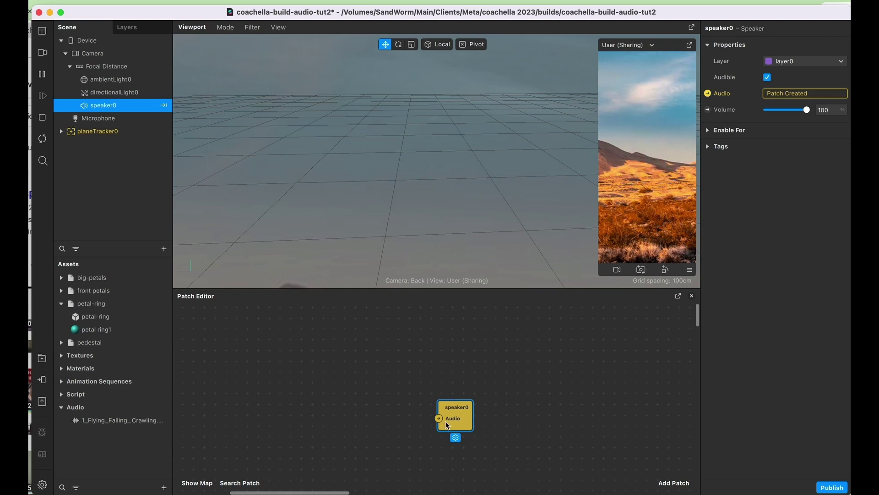
scroll(504, 393, "left", 4)
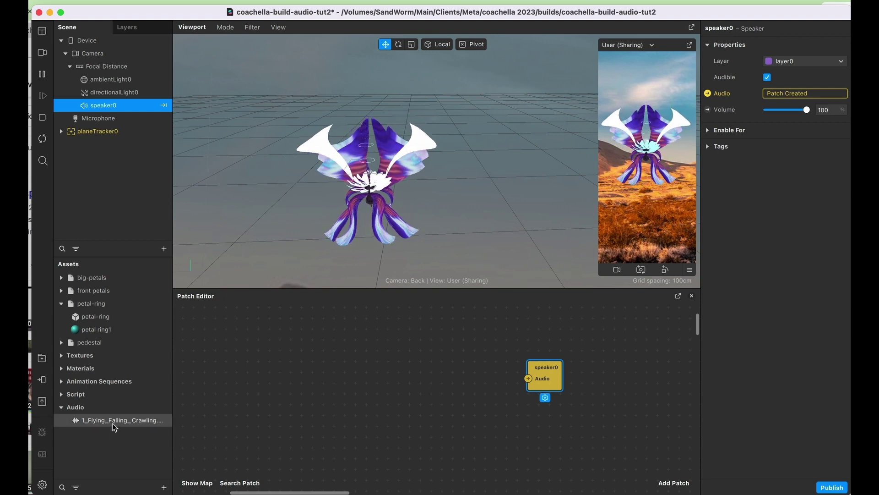
- Bring 1_Flying_Falling_Crawling.m4a into the patch graph and look up the Audio Player patch
left_click_drag(114, 420, 316, 370)
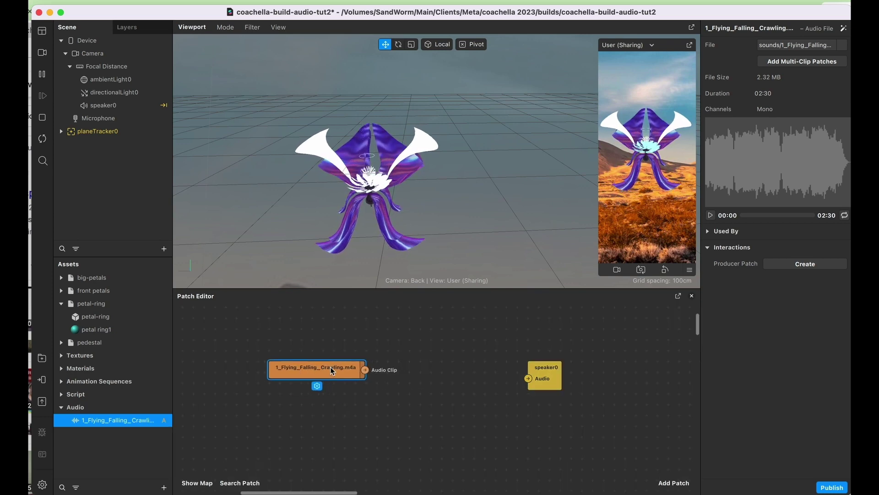
left_click_drag(545, 387, 578, 387)
left_click_drag(365, 372, 391, 371)
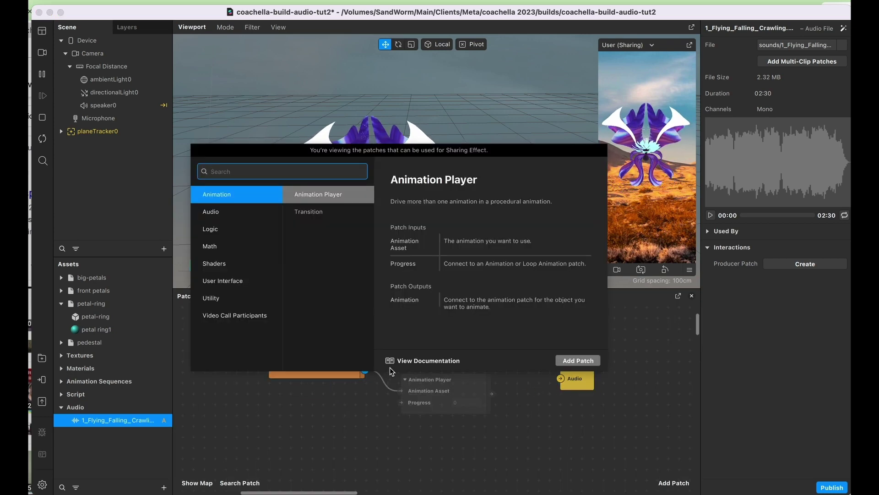
type("ausio")
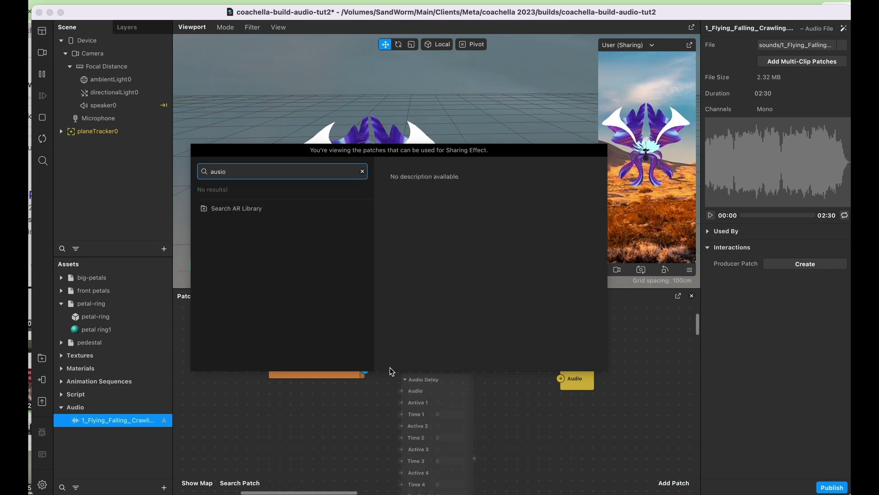
key("BackSpace")
key("BackSpace")
key("BackSpace")
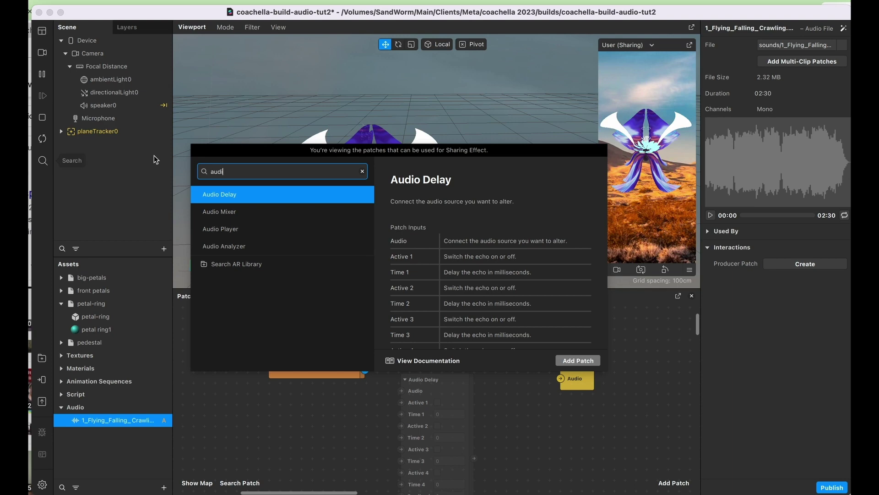
left_click(222, 229)
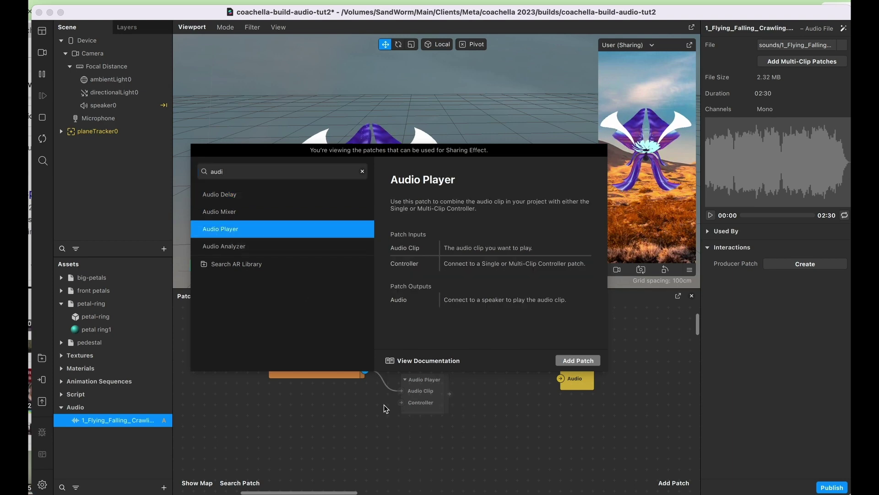
left_click(531, 406)
- Add an Audio Player patch fed by the audio clip and pull a wire from its output
left_click_drag(405, 380, 405, 379)
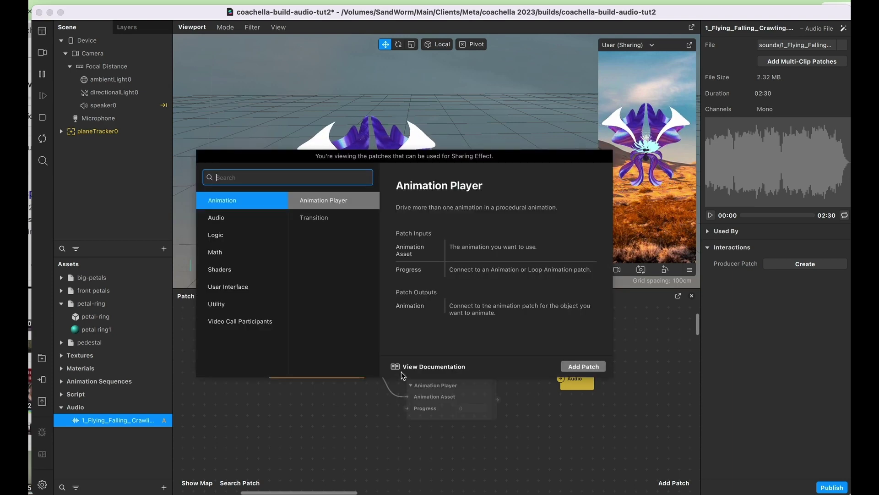
type("audio")
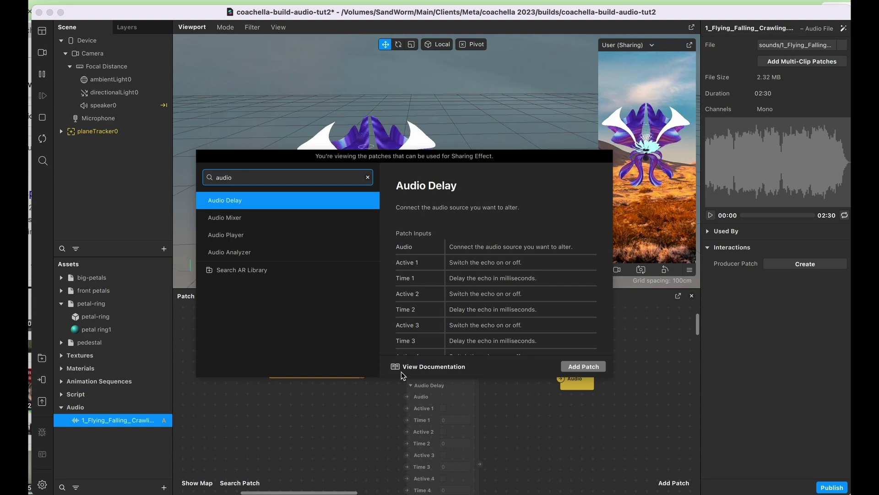
left_click(246, 234)
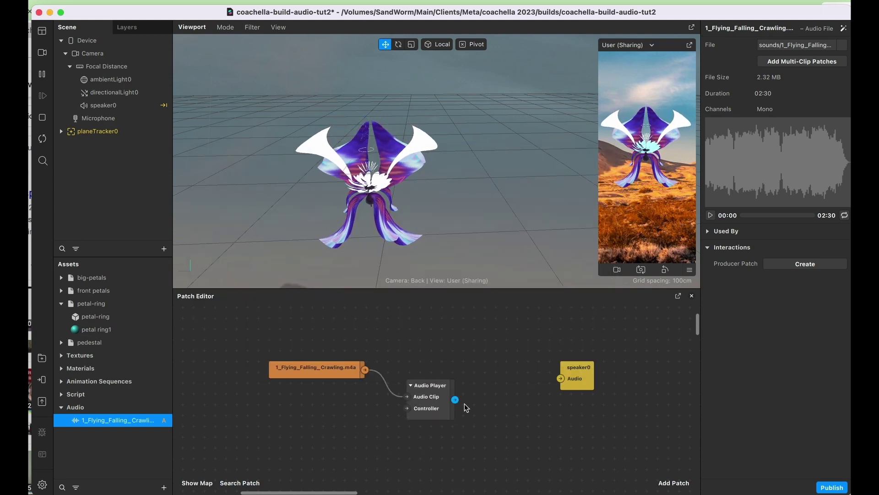
left_click_drag(432, 384, 491, 383)
- Add an Audio Analyzer patch after the Audio Player and move it into place
type("a")
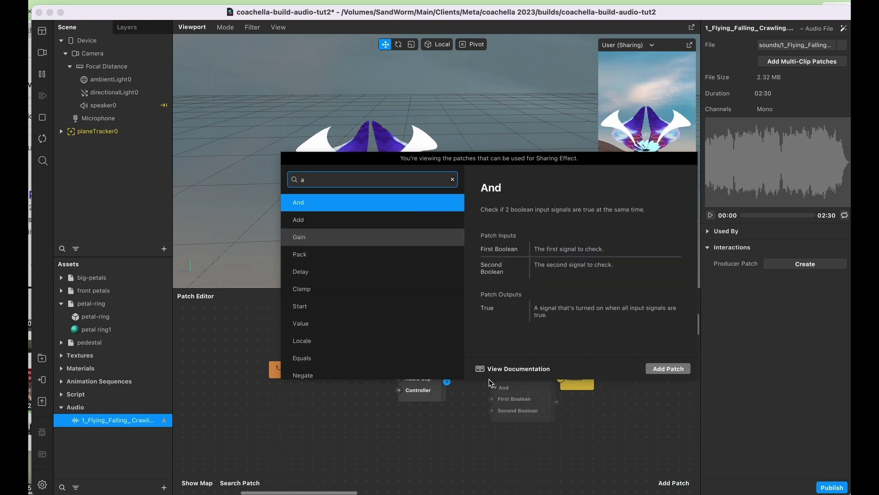
type("udio")
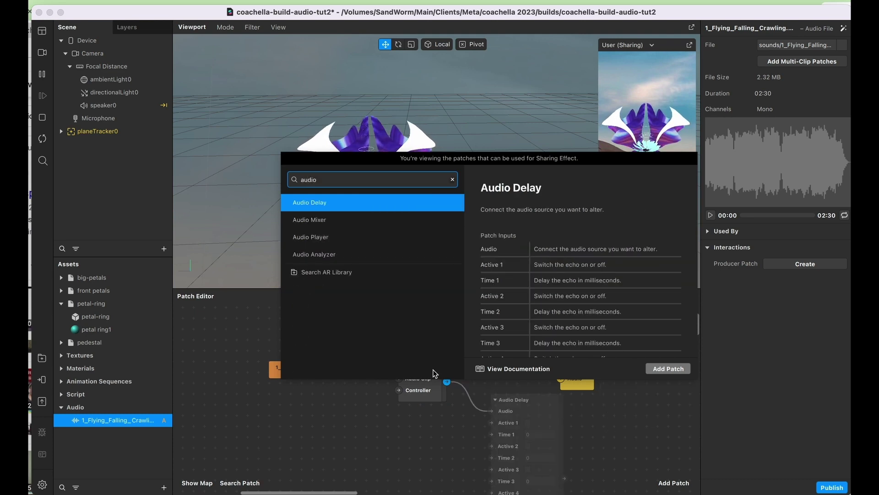
double_click(372, 257)
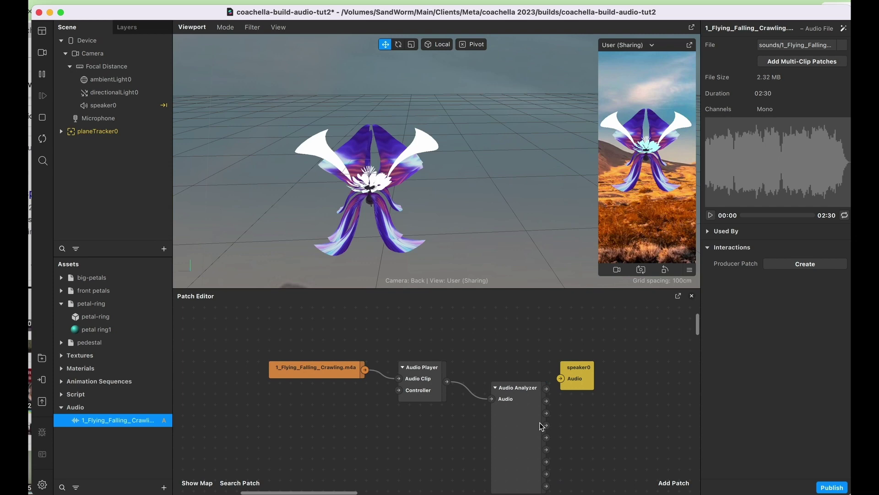
left_click_drag(515, 416, 497, 405)
- Wire the Audio Analyzer's Audio output into speaker0's Audio input and tidy the nodes
left_click_drag(562, 389, 584, 389)
left_click_drag(530, 379, 581, 379)
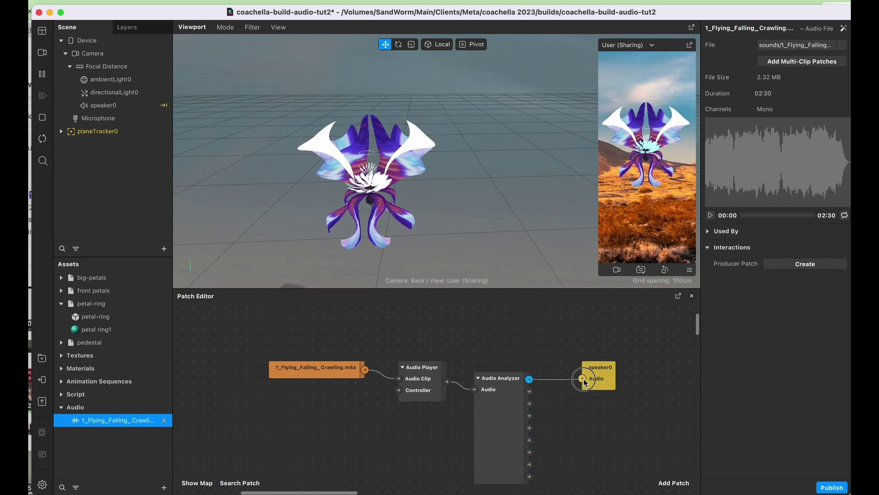
left_click(598, 372)
left_click_drag(334, 380, 324, 379)
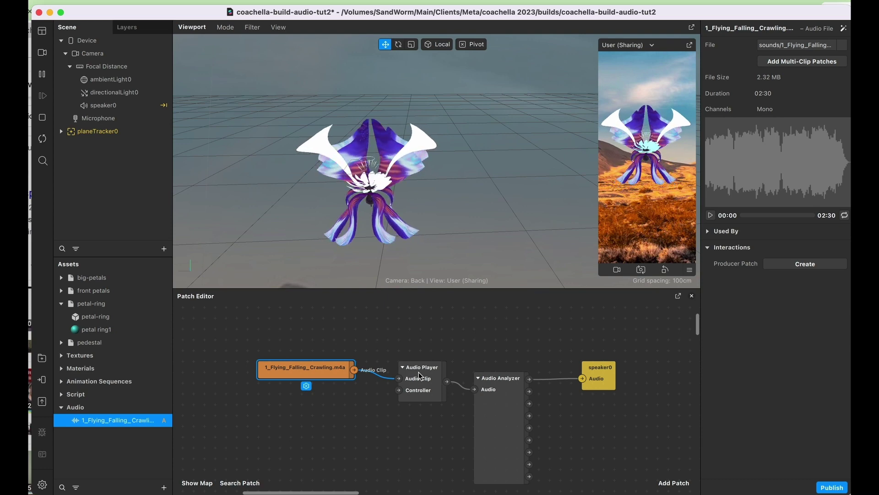
left_click(502, 419)
left_click_drag(501, 419, 502, 416)
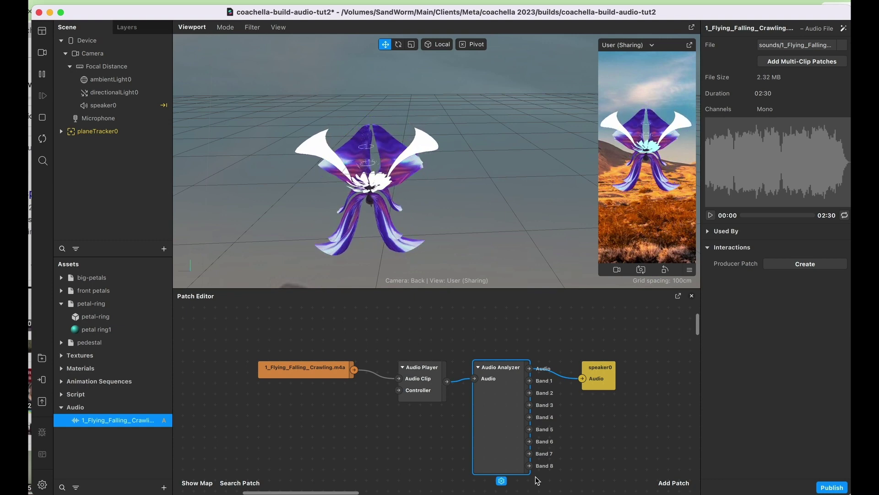
- Add a Multi-Clip Controller patch driving the Audio Player, placed below the audio nodes
double_click(322, 428)
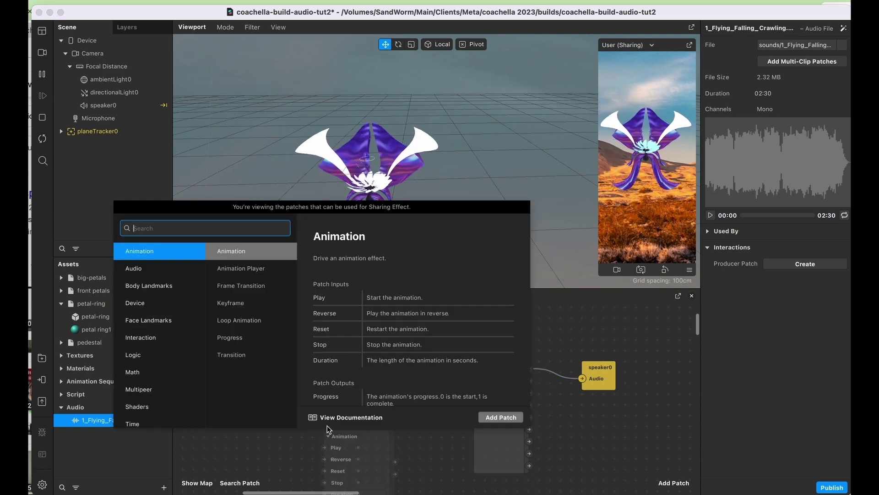
type("mult")
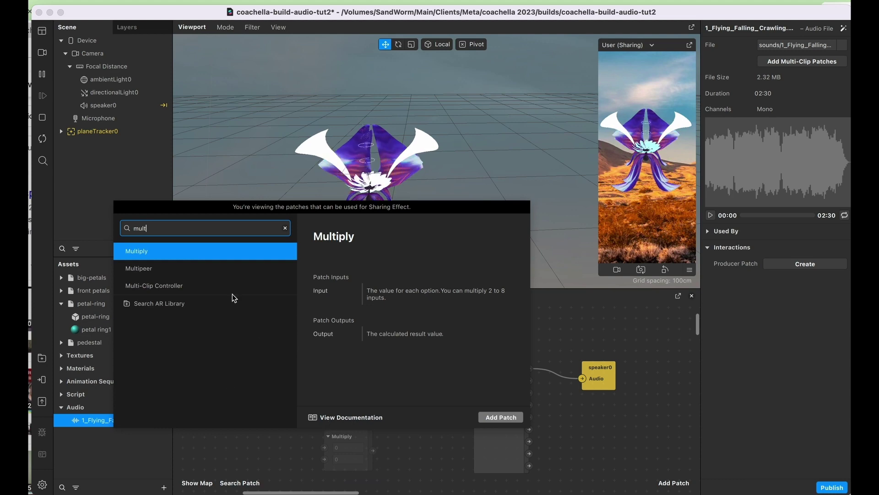
left_click(233, 290)
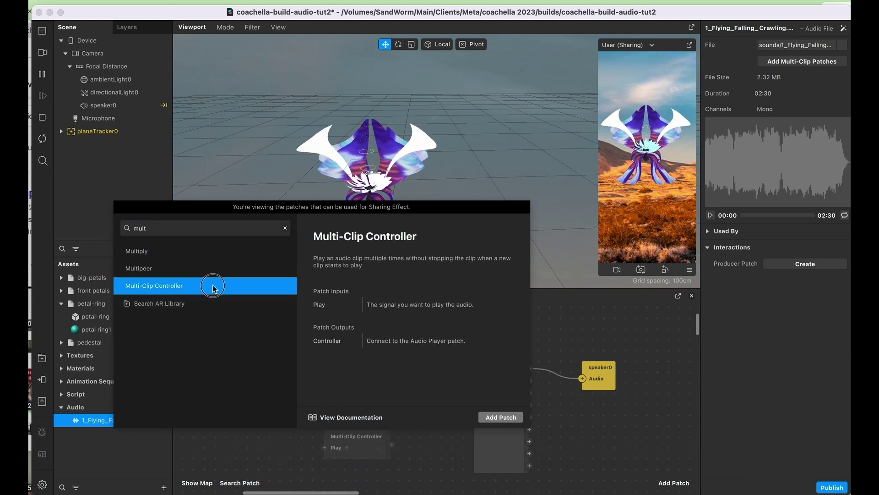
double_click(236, 285)
left_click_drag(357, 443, 399, 393)
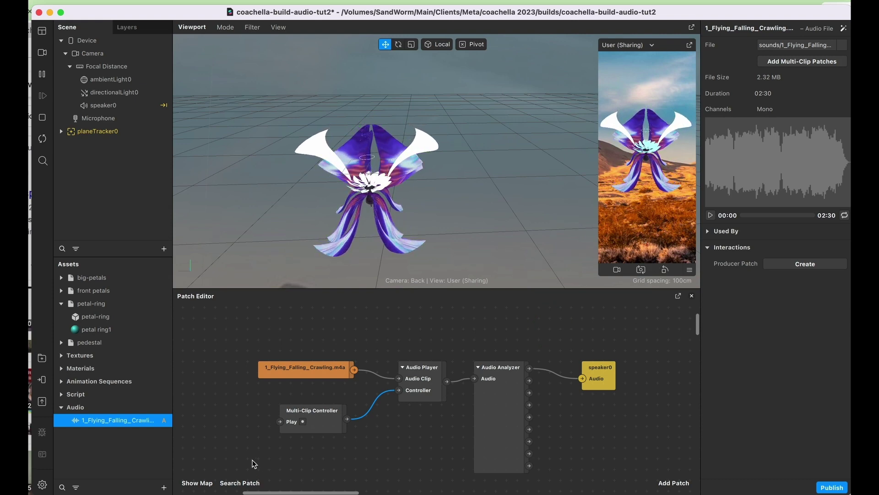
scroll(253, 464, "left", 5)
- Add a Screen Tap patch whose Gesture State feeds the Multi-Clip Controller's Play input
double_click(255, 427)
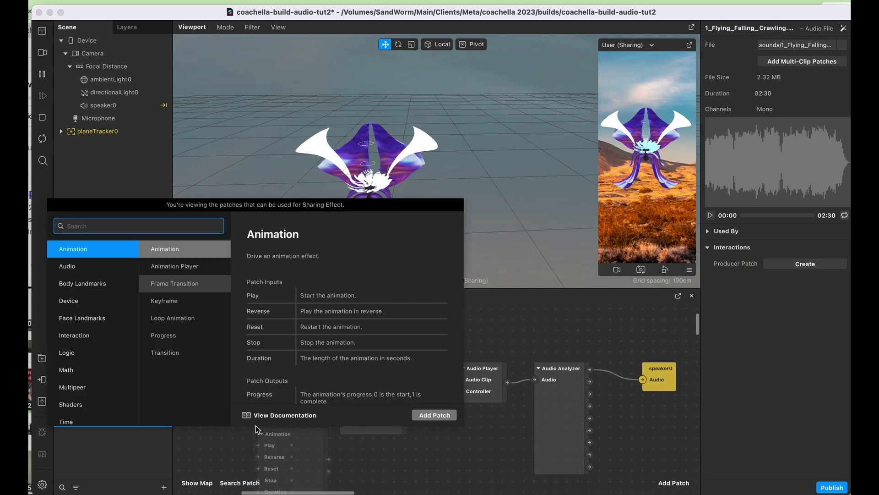
type("screen")
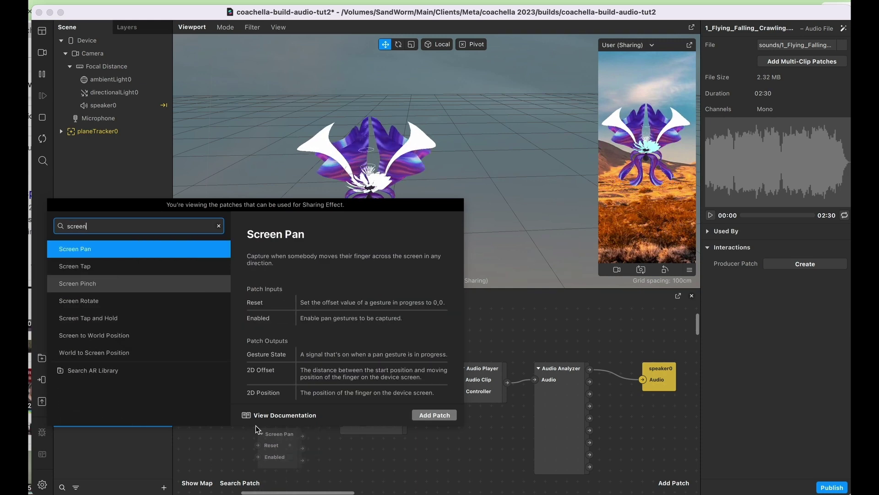
double_click(88, 268)
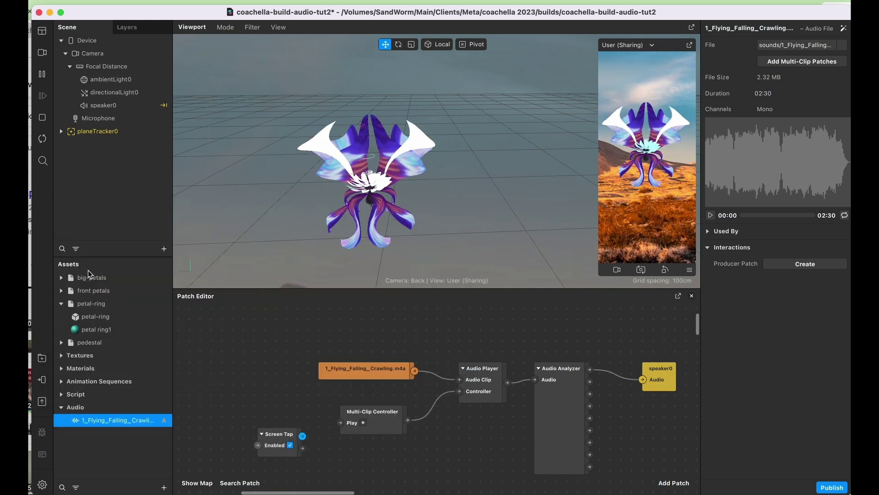
left_click_drag(272, 438, 342, 424)
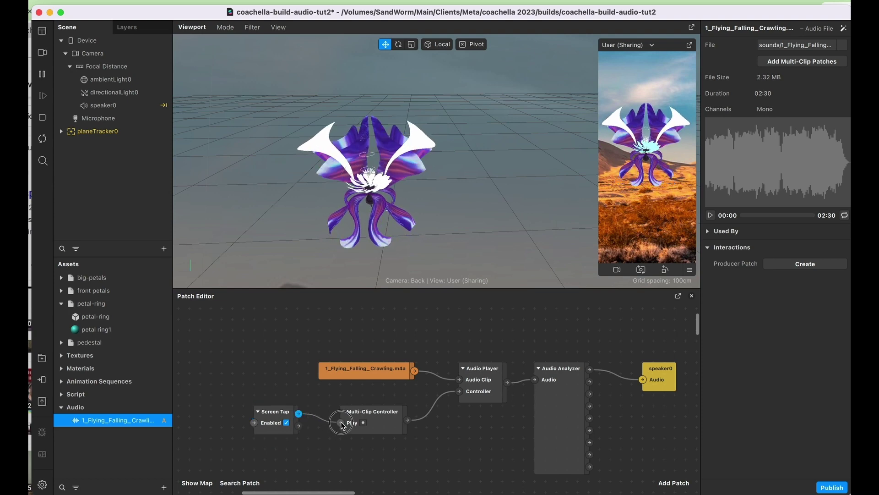
left_click_drag(274, 411, 253, 411)
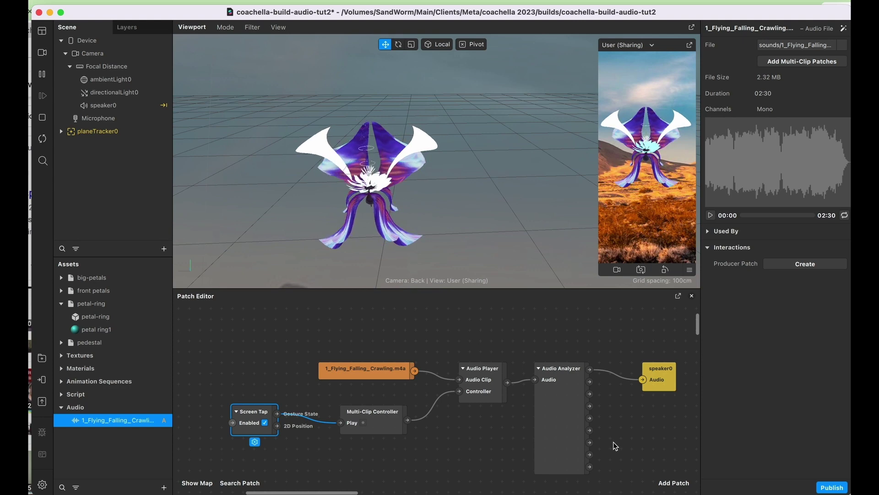
left_click_drag(617, 444, 592, 494)
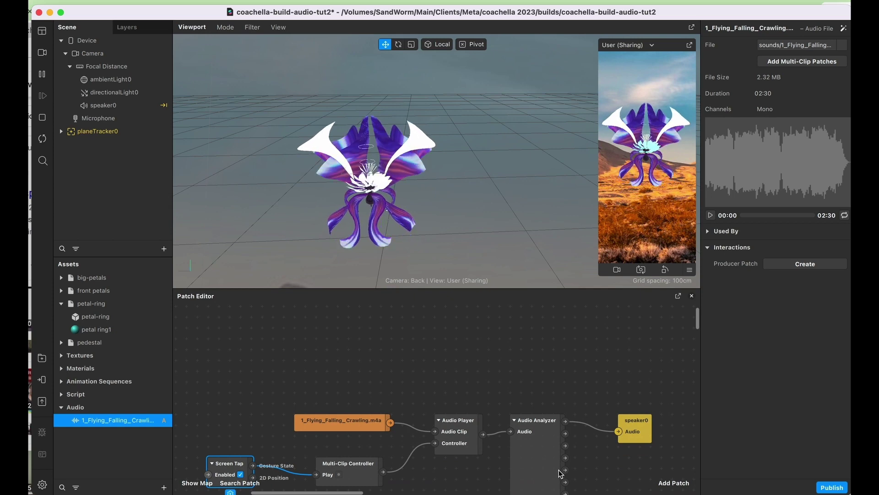
- Add an Animation patch and place it above the Audio Player
double_click(407, 349)
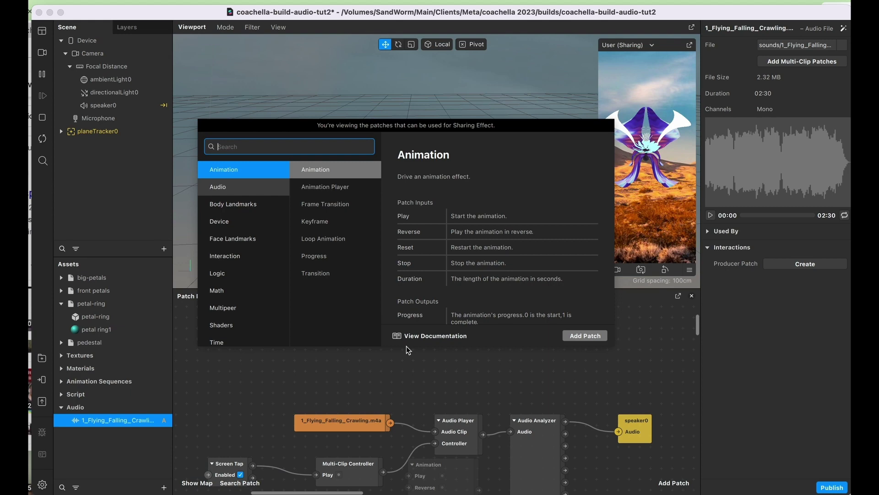
type("anim")
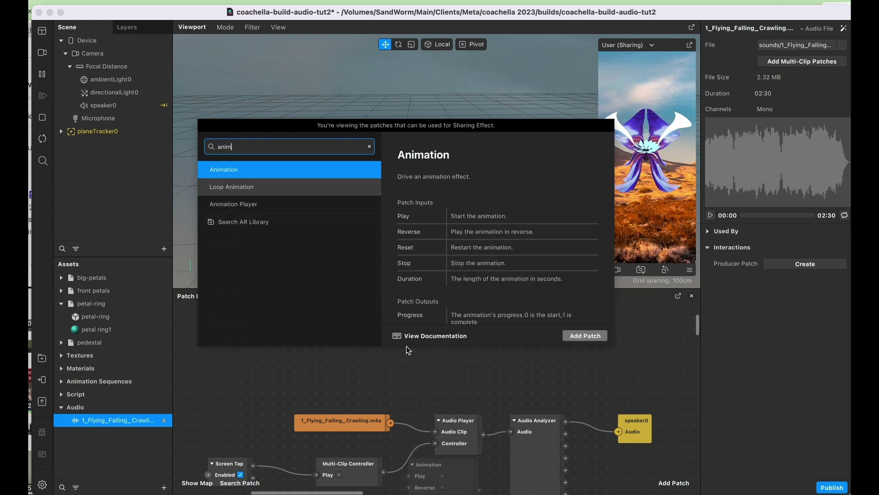
key("Return")
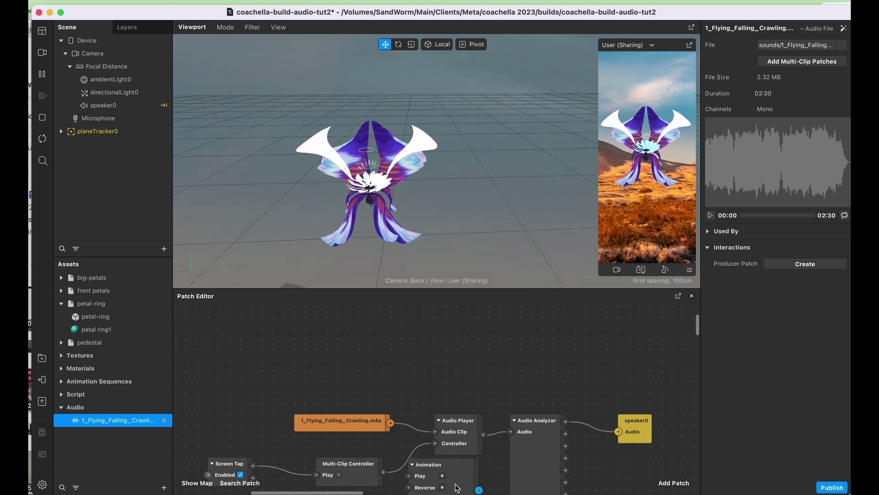
left_click_drag(457, 487, 493, 344)
- Add a Transition patch driven by the Animation and arrange both side by side
type("tr")
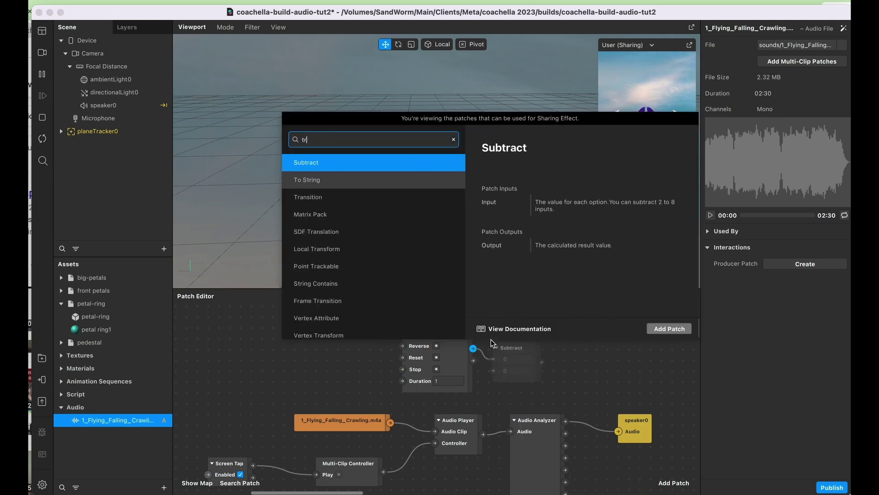
type("an")
key("Return")
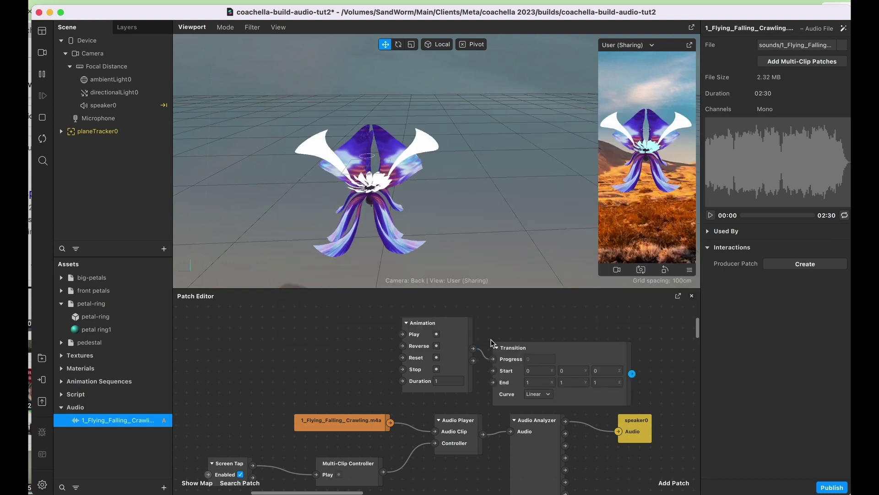
left_click_drag(536, 347, 525, 323)
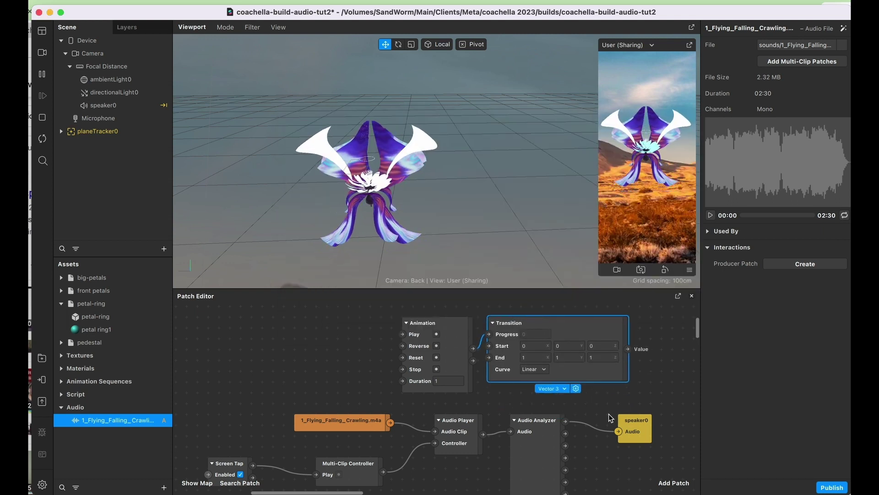
scroll(610, 418, "up", 3)
left_click_drag(447, 362, 412, 327)
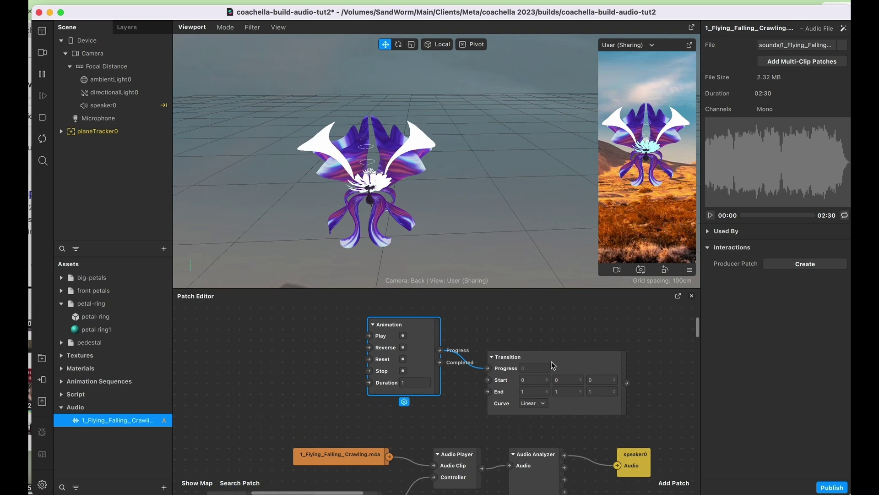
left_click_drag(553, 365, 521, 338)
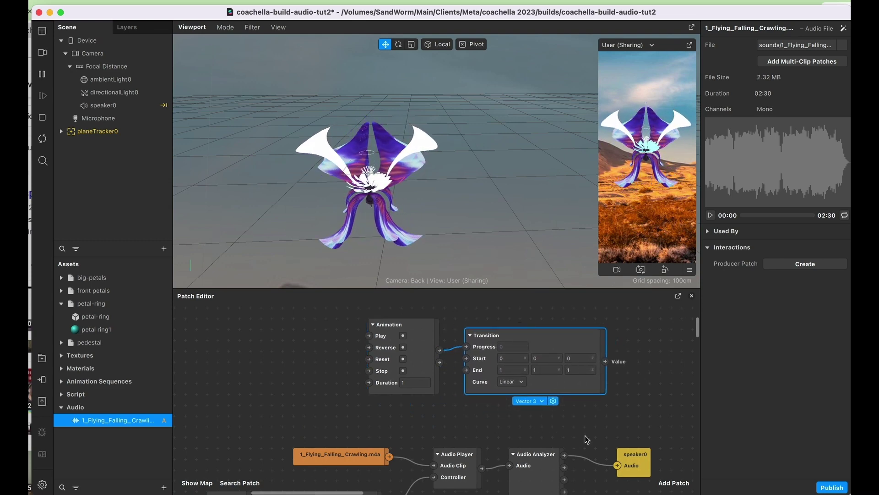
left_click_drag(585, 435, 524, 434)
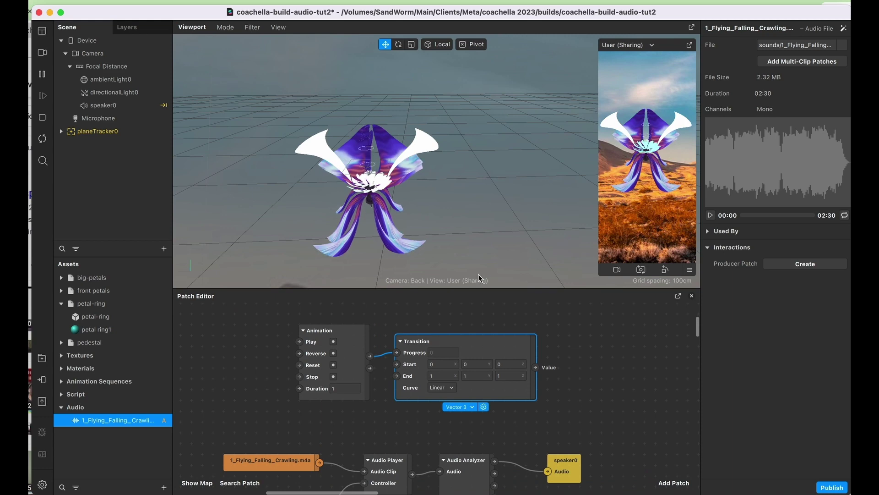
- Create a 3D Scale patch for front petals obj and place it right of the Transition
left_click(62, 132)
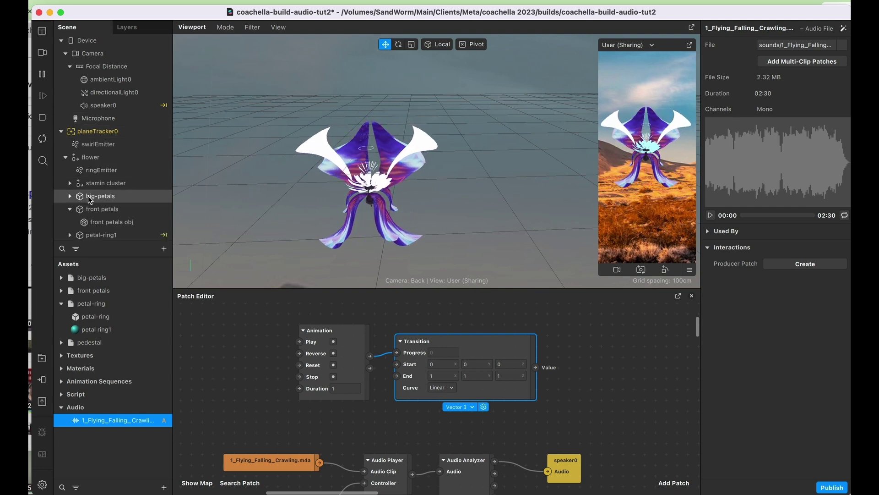
left_click(103, 224)
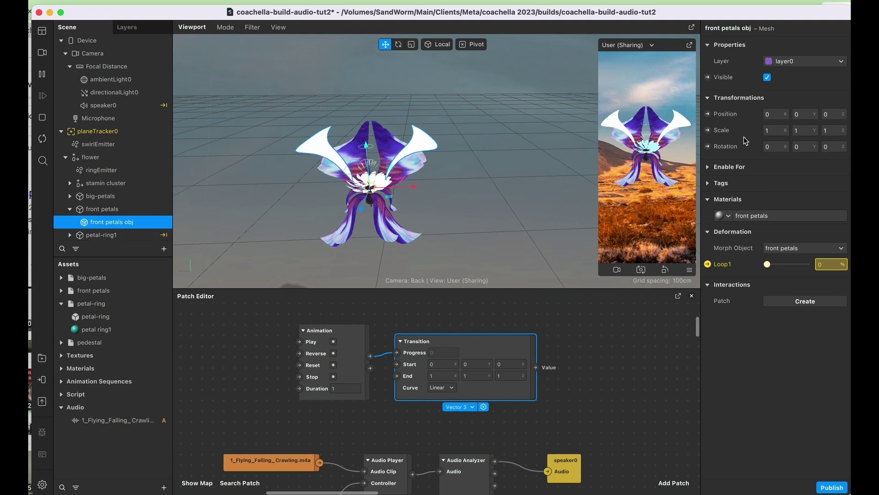
left_click(708, 131)
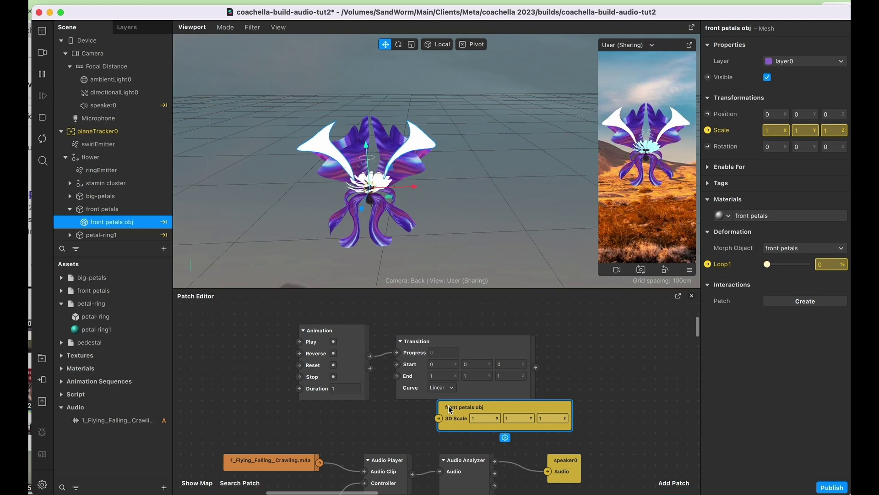
left_click_drag(450, 409, 583, 371)
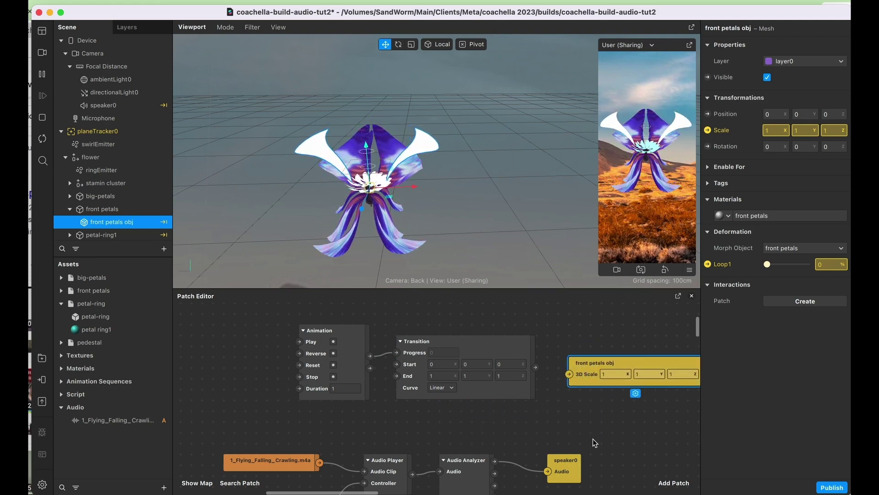
- Set the Transition's Start X, Y and Z values to 0.8
left_click(447, 365)
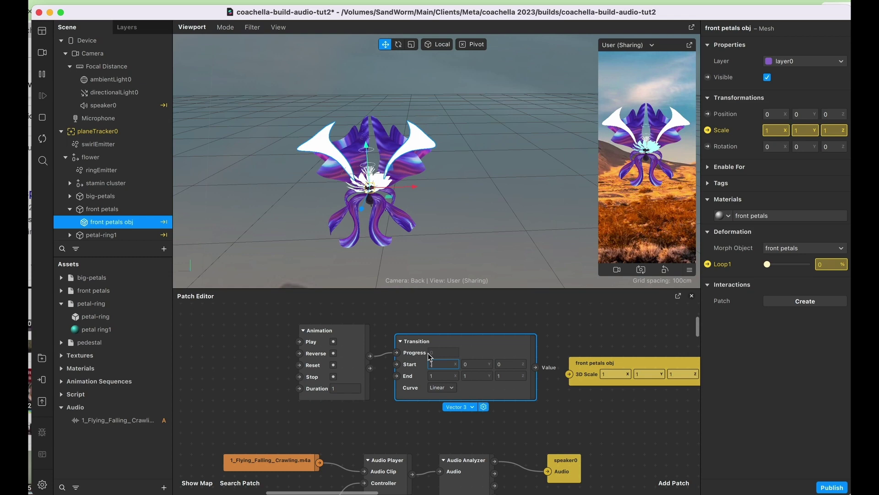
type(".8")
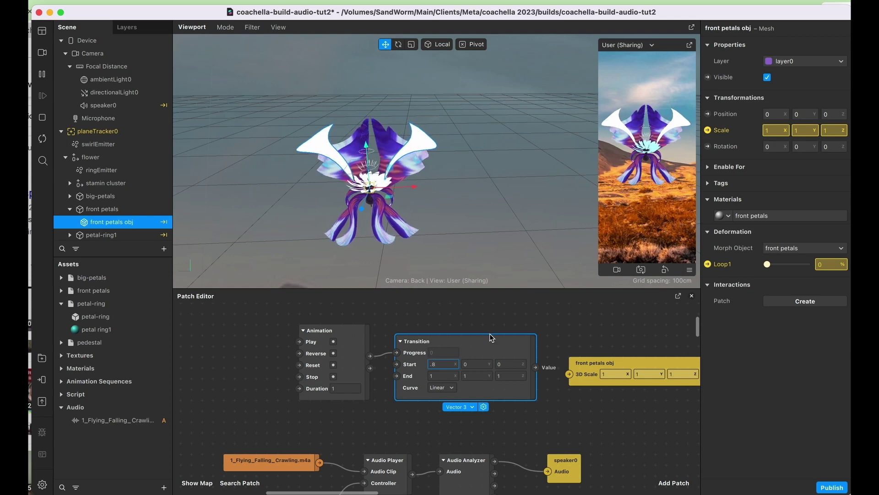
left_click(476, 364)
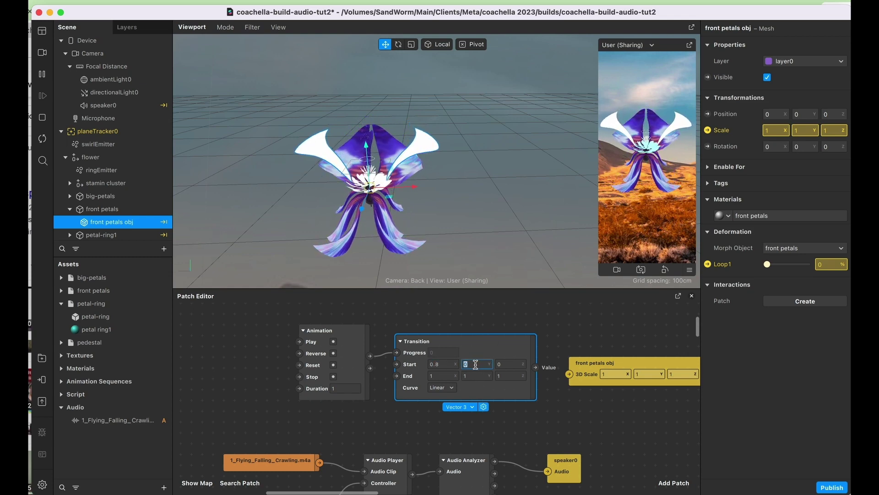
type(".8")
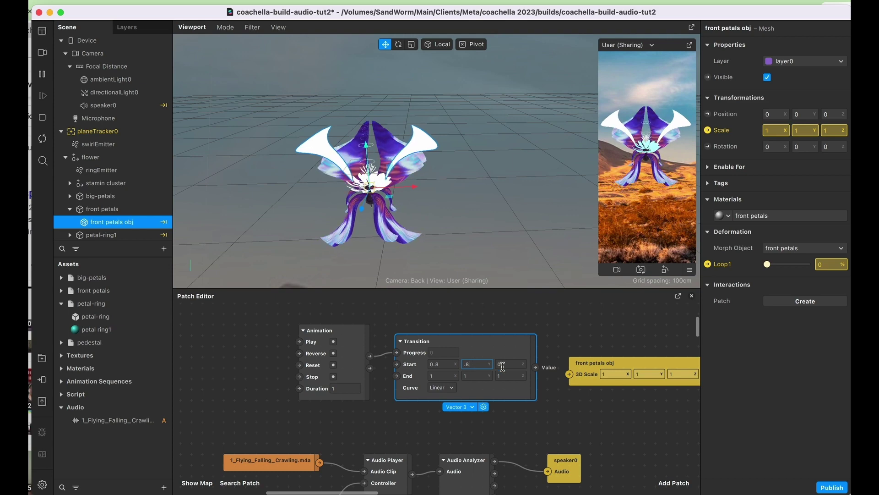
left_click(503, 364)
type(".")
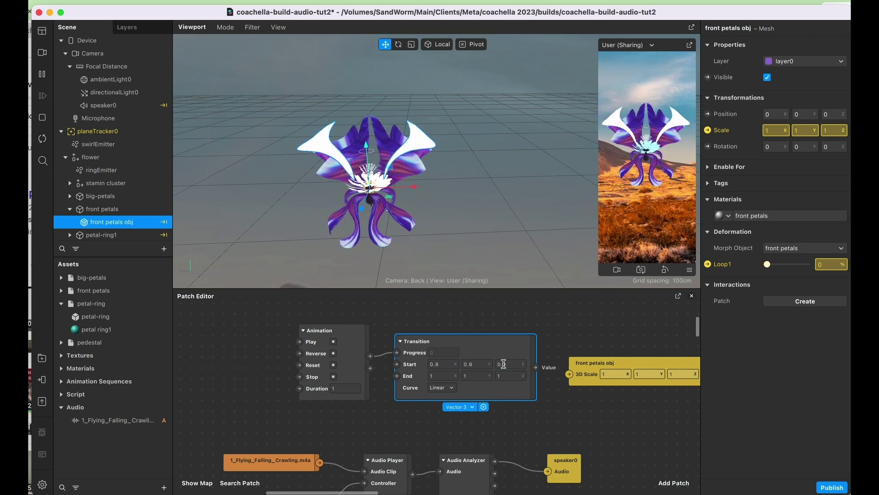
type("8")
left_click(570, 405)
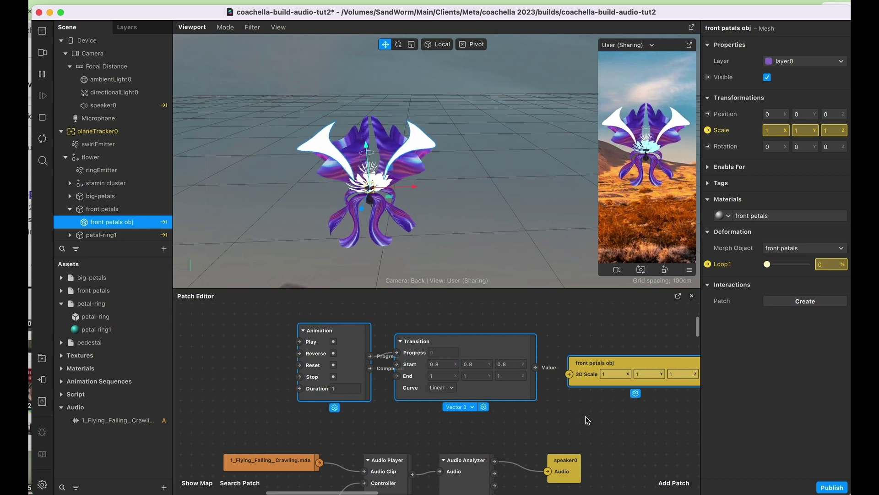
- Pan to the audio patches and select the Audio Analyzer to reveal its Band outputs
scroll(587, 420, "down", 3)
scroll(588, 420, "left", 2)
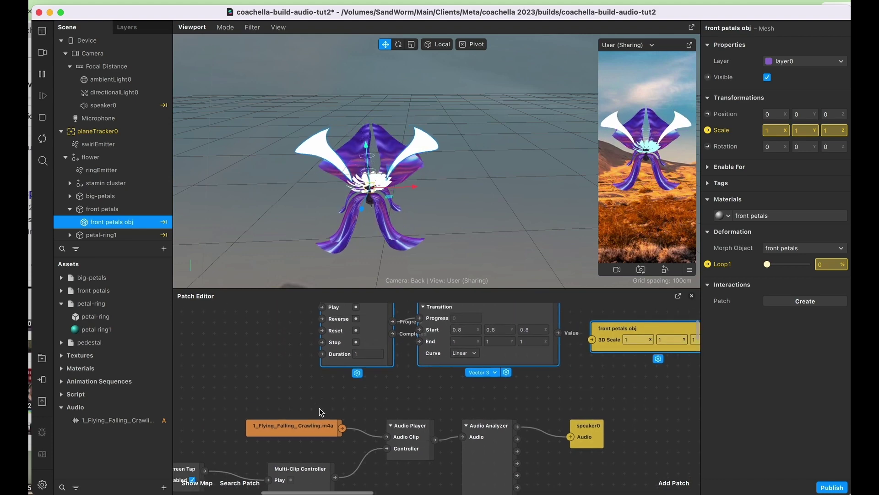
scroll(297, 395, "up", 2)
scroll(296, 394, "left", 4)
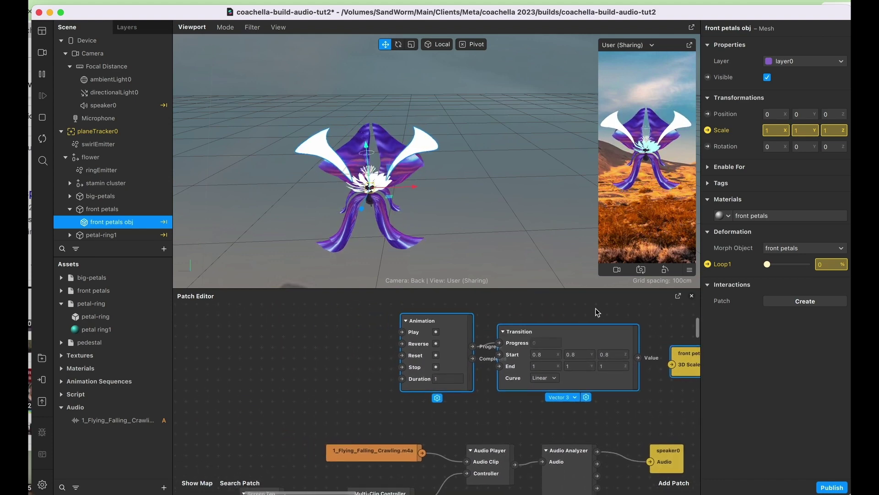
scroll(488, 434, "down", 5)
scroll(488, 434, "right", 10)
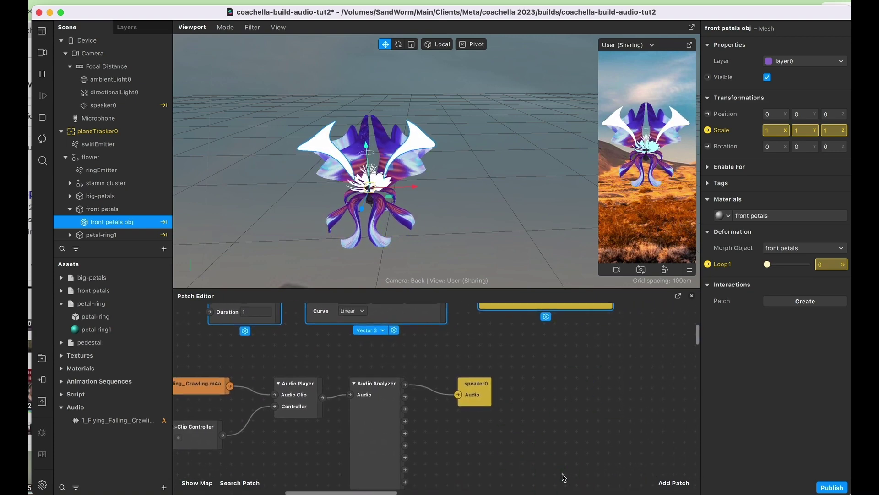
left_click_drag(419, 453, 415, 405)
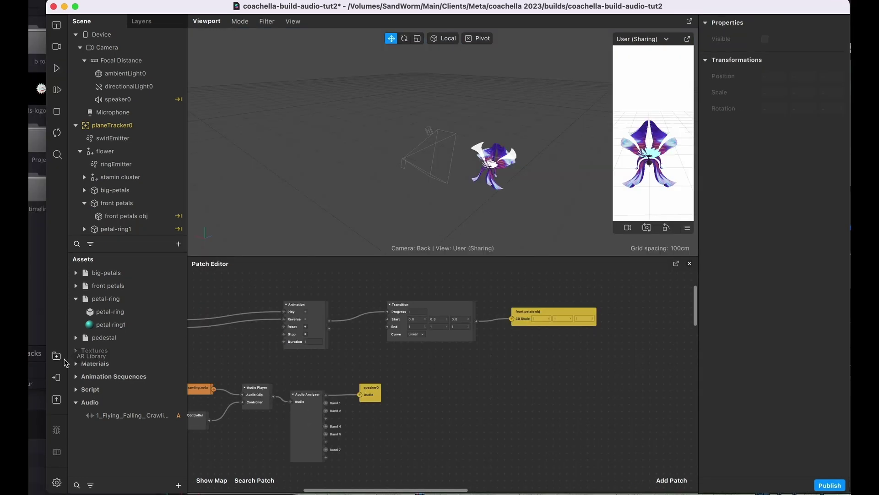
left_click(314, 414)
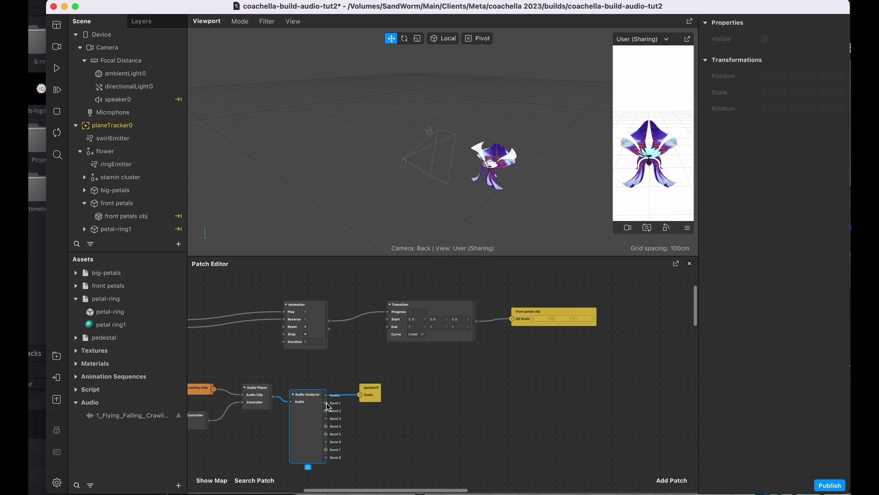
- Add a Pack patch with Audio Analyzer Band 1 wired into all three of its inputs
left_click_drag(328, 406, 366, 426)
type("p")
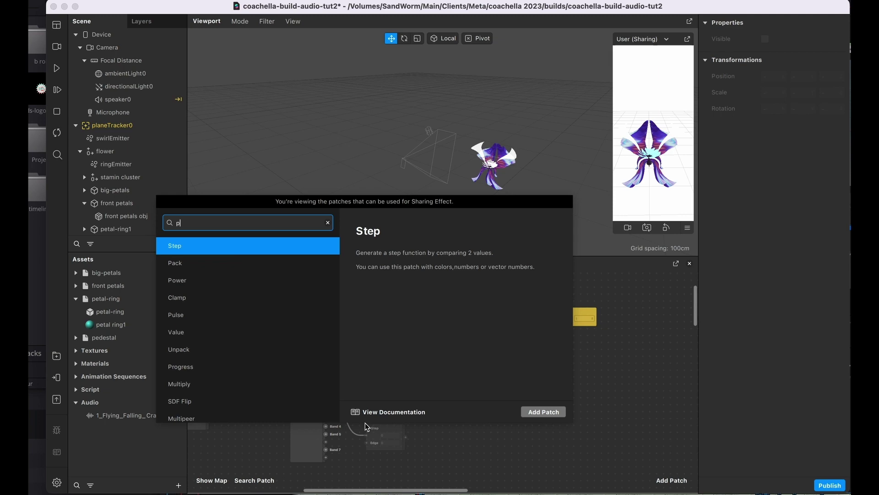
type("ack")
key("Return")
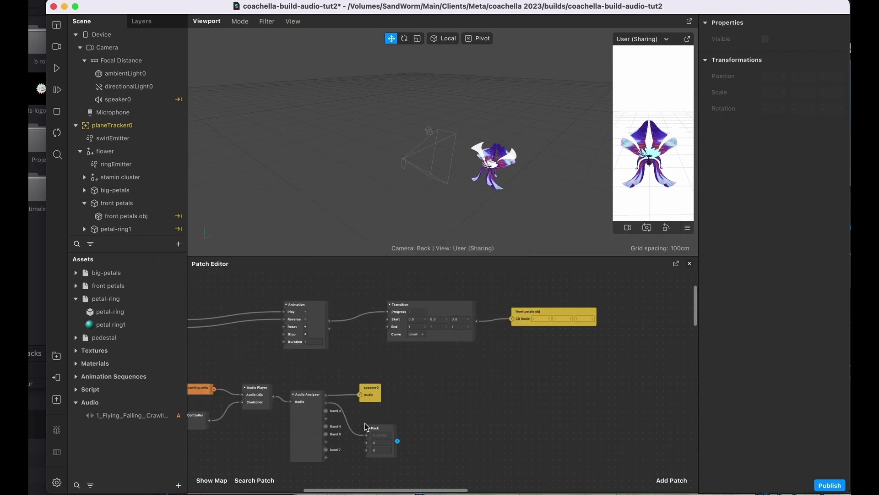
left_click_drag(382, 431, 389, 417)
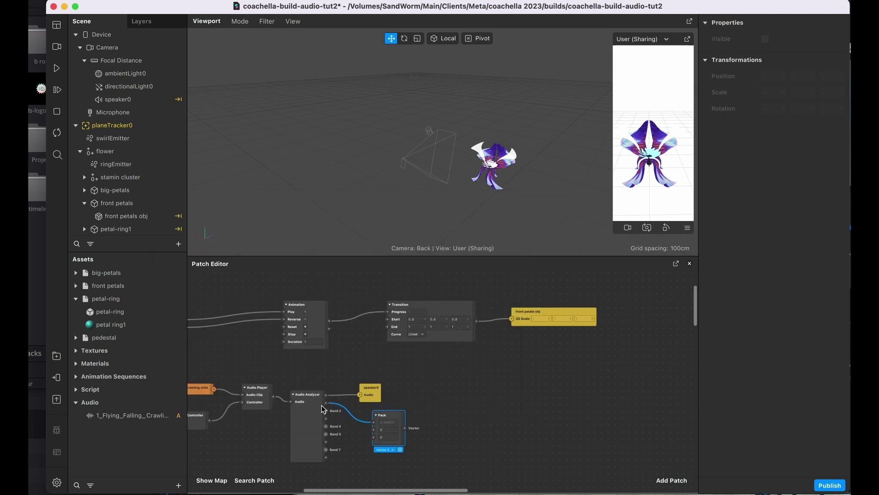
left_click_drag(327, 406, 374, 429)
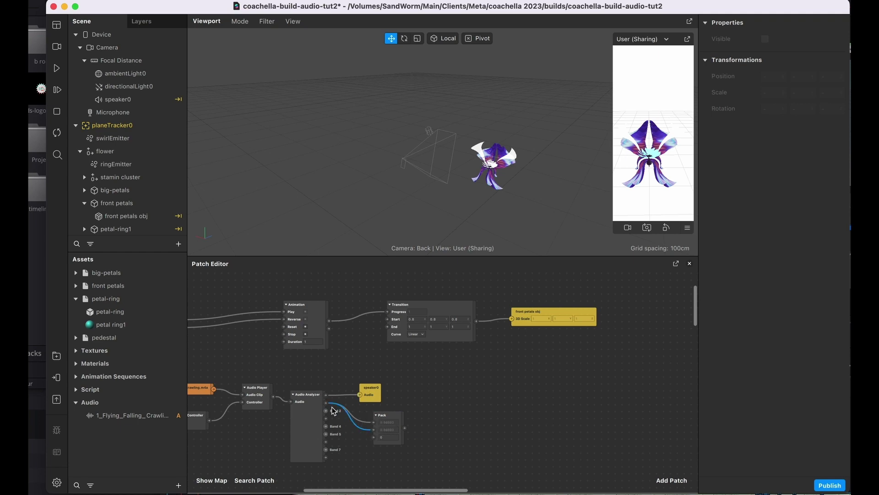
left_click_drag(327, 406, 388, 326)
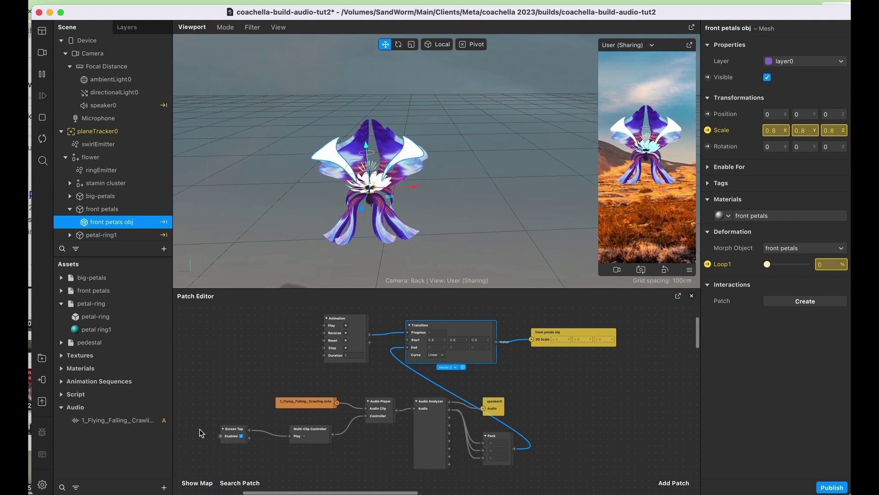
- Add a Switch patch toggled by the Screen Tap patch
left_click_drag(228, 441, 220, 370)
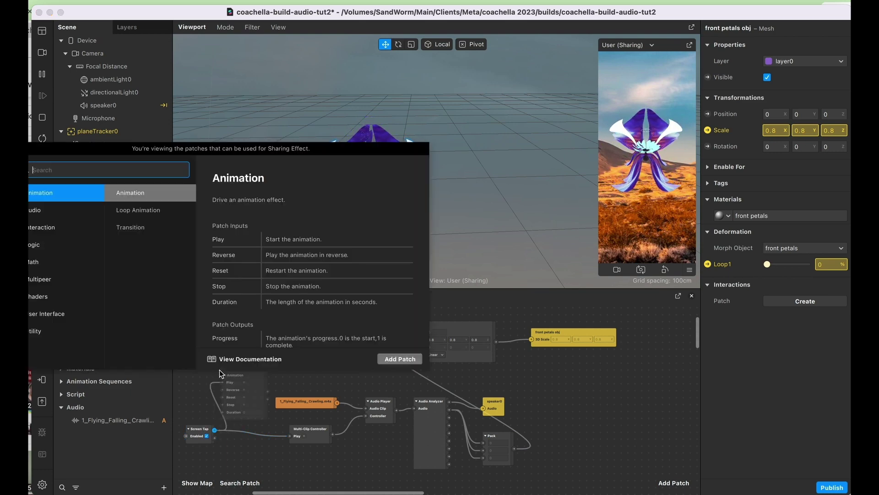
type("switch")
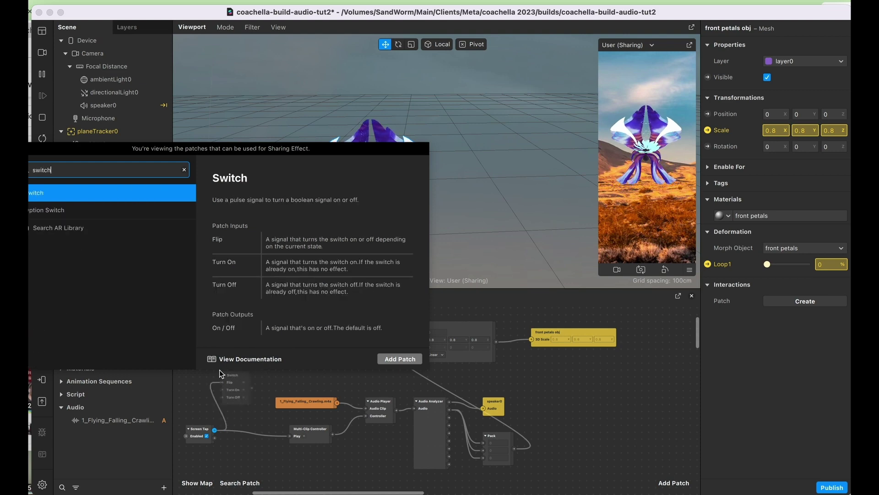
key("Return")
left_click(247, 363)
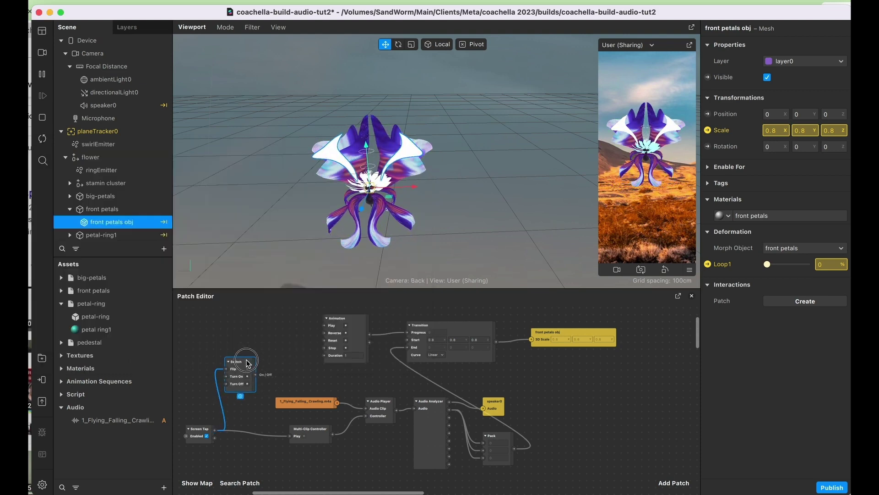
left_click_drag(246, 363, 249, 361)
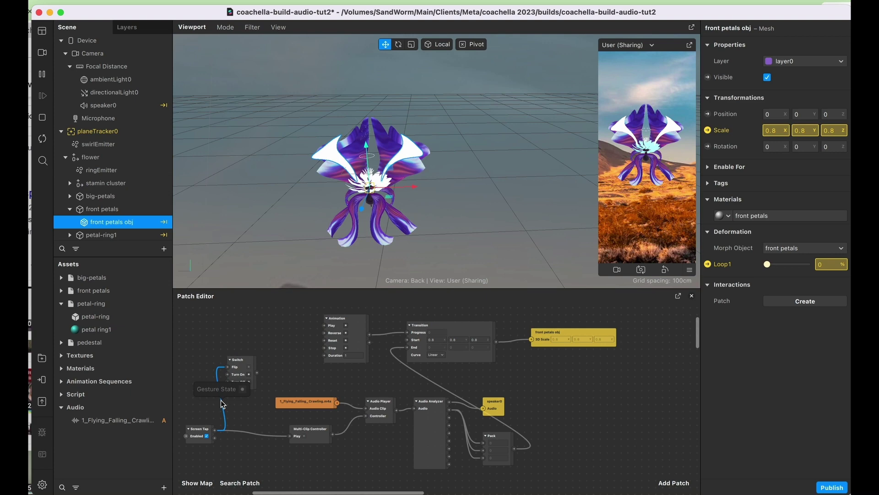
left_click_drag(214, 430, 235, 378)
left_click(265, 389)
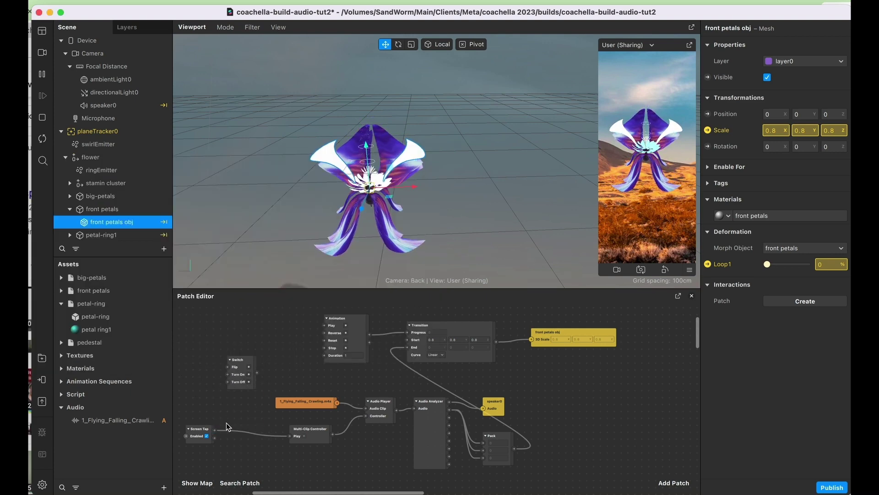
- Add a Pulse patch fed by the Switch output, placed beside the Animation patch
left_click_drag(216, 430, 273, 357)
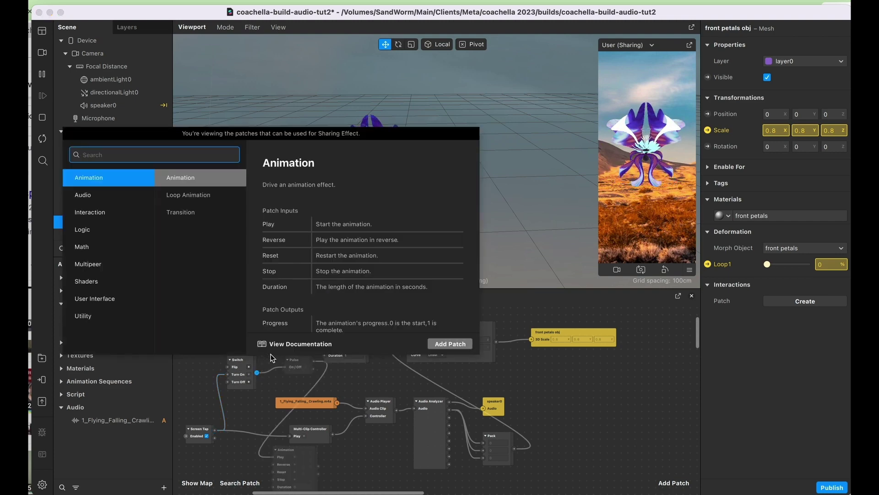
type("pulse")
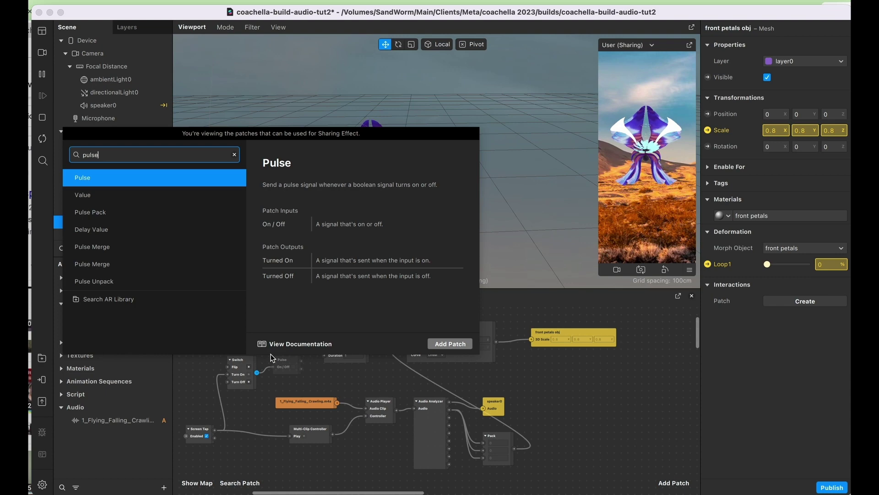
key("Return")
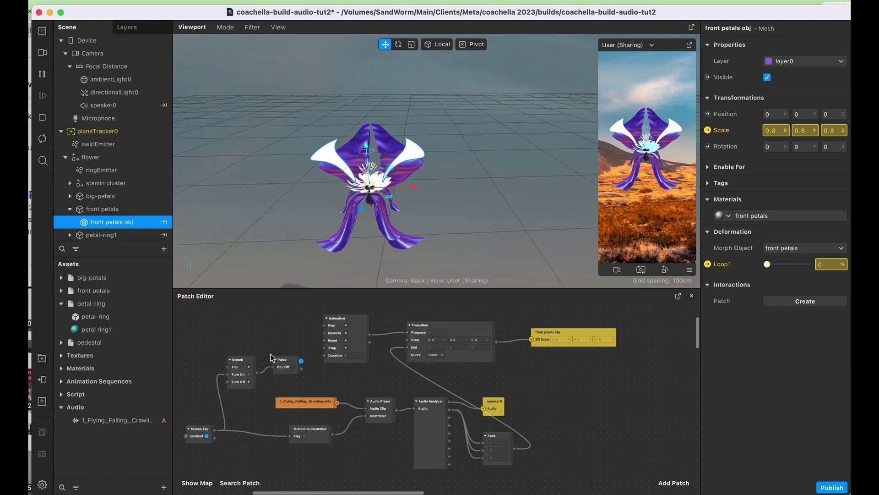
left_click_drag(271, 357, 284, 334)
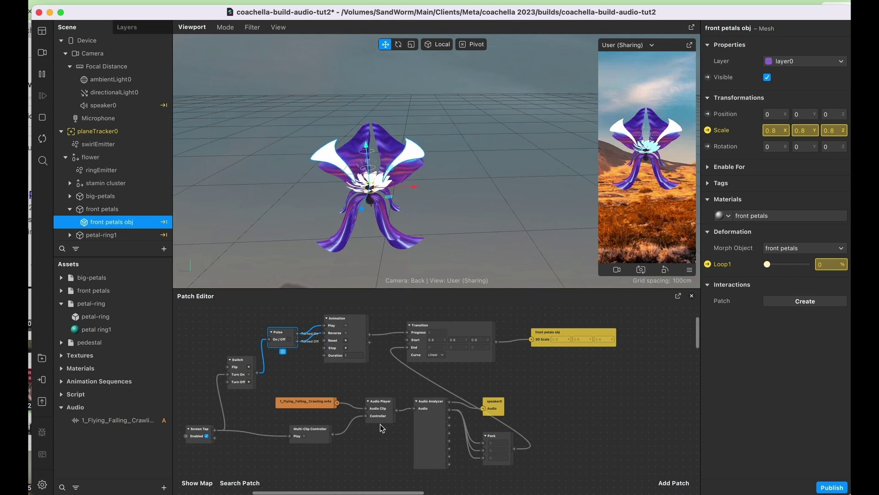
- Switch the preview to Simulate Touch and restart the effect to test the tap trigger
left_click(689, 269)
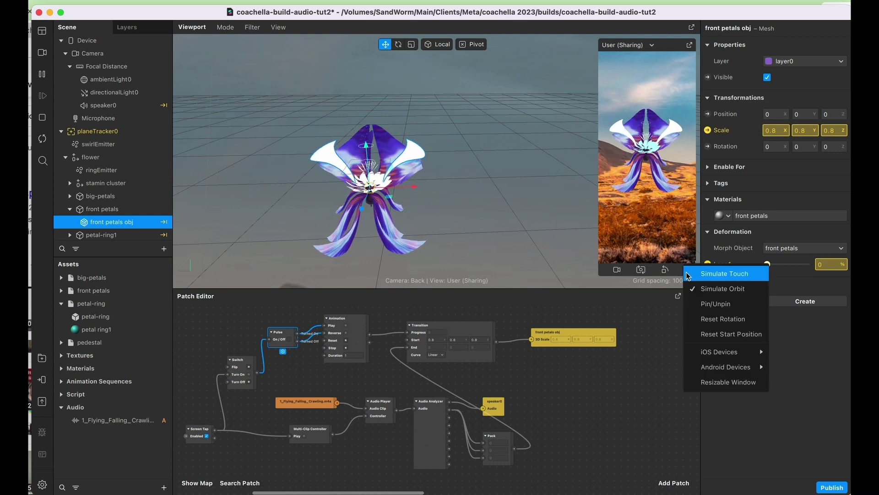
left_click(710, 274)
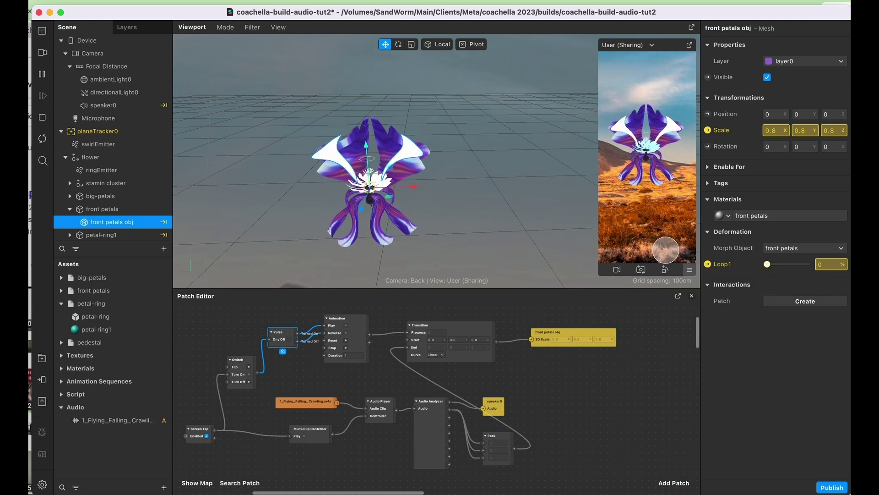
left_click(43, 140)
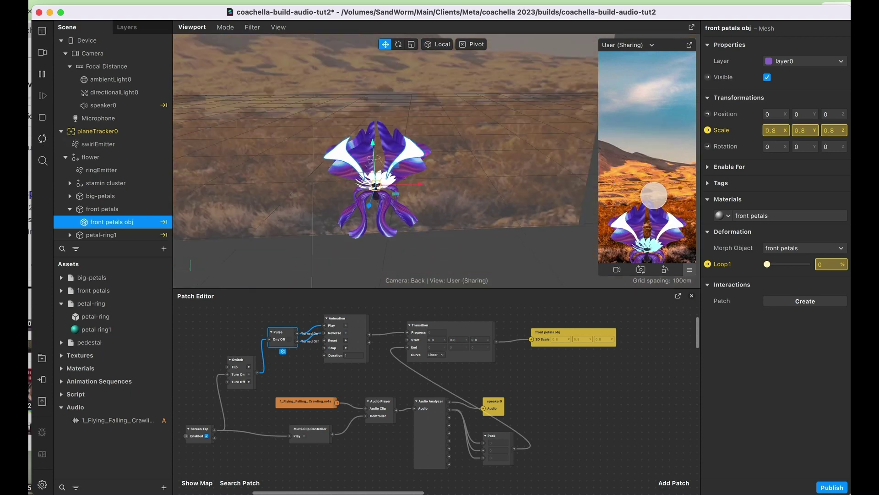
left_click(689, 270)
left_click(724, 288)
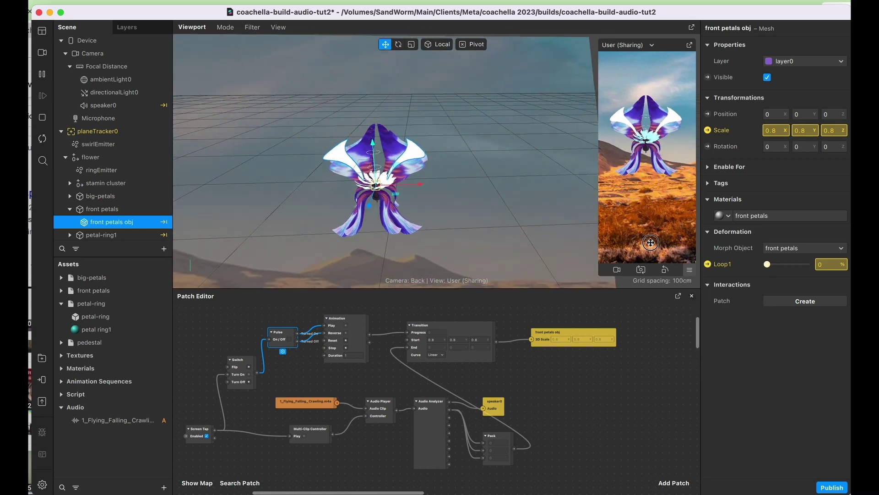
left_click(690, 269)
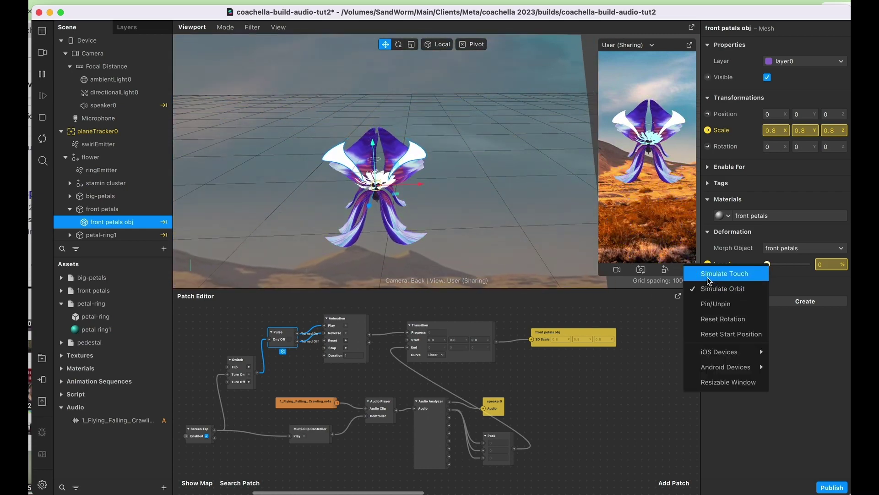
left_click(709, 282)
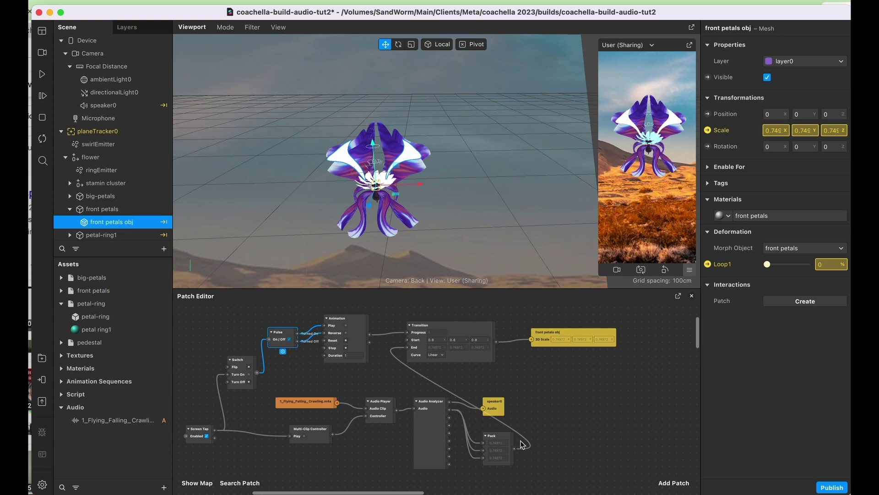
- Rearrange the Pack, Transition and front petals obj patches to make room
left_click_drag(505, 439, 550, 436)
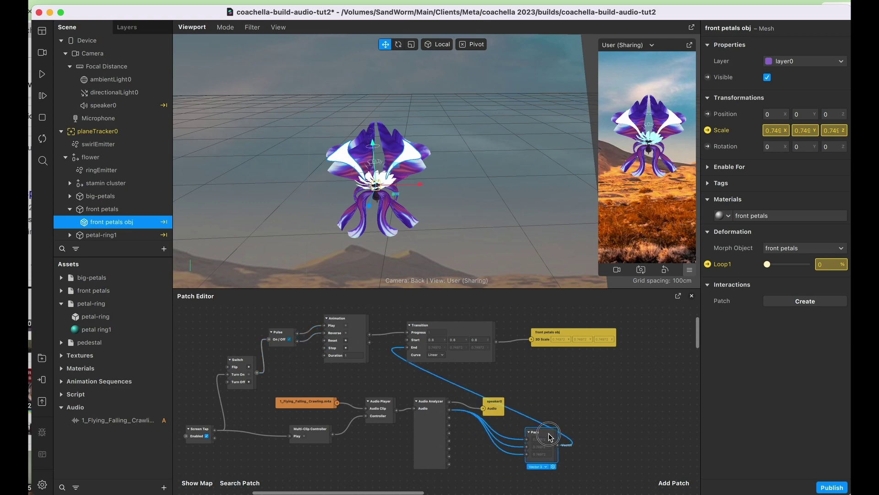
left_click_drag(482, 356, 667, 330)
left_click(608, 336)
left_click(612, 389)
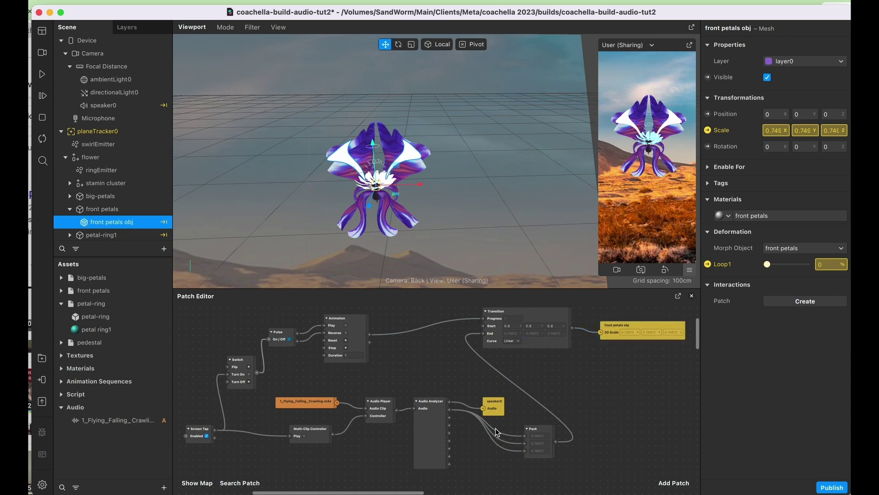
- Add an Exponential Smoothing patch and wire its output into the Pack patch
right_click(478, 442)
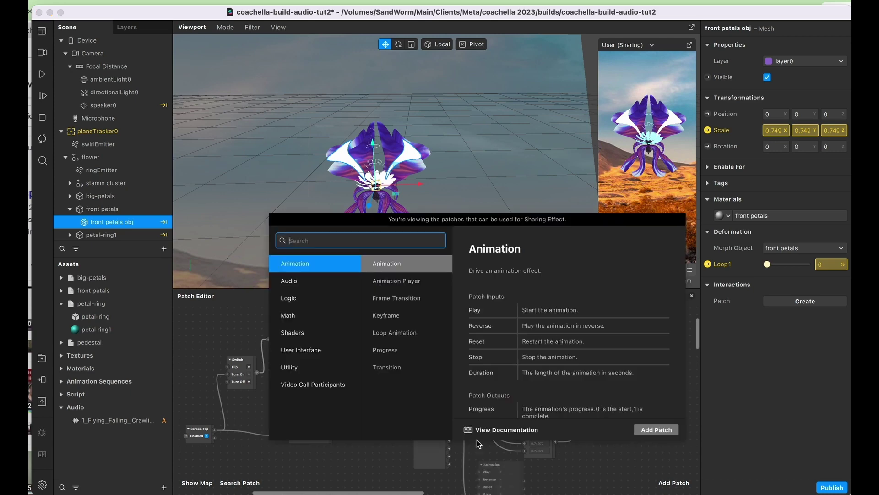
type("expo")
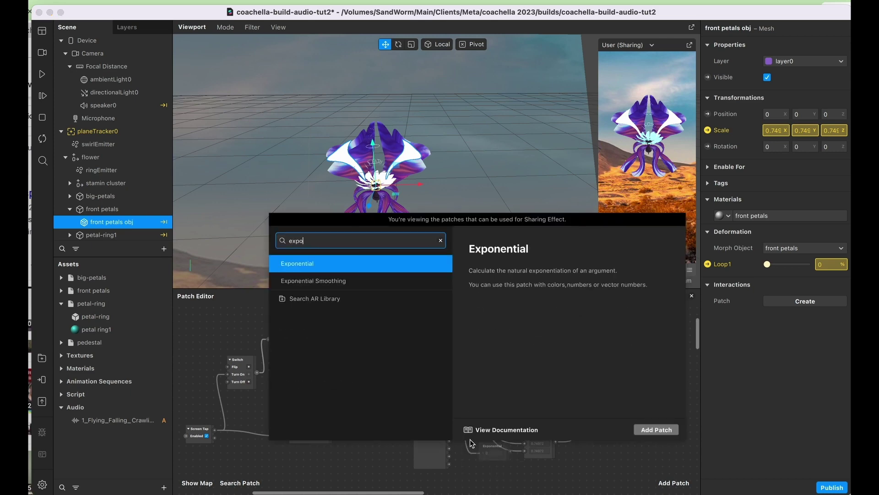
key("Down")
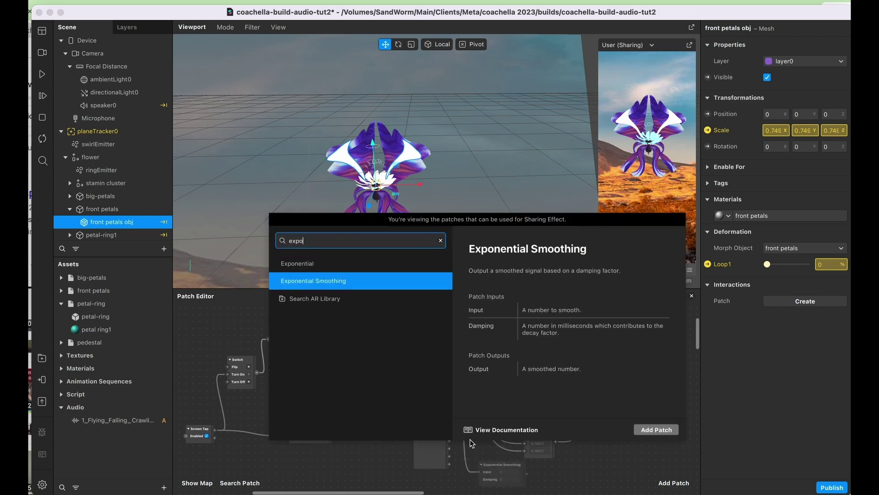
key("Return")
left_click_drag(534, 429, 554, 422)
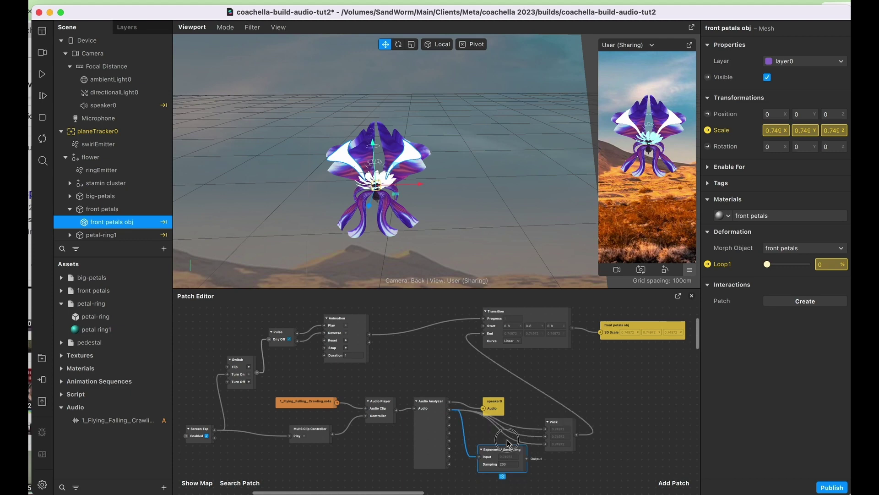
left_click_drag(502, 464, 504, 439)
left_click(496, 439)
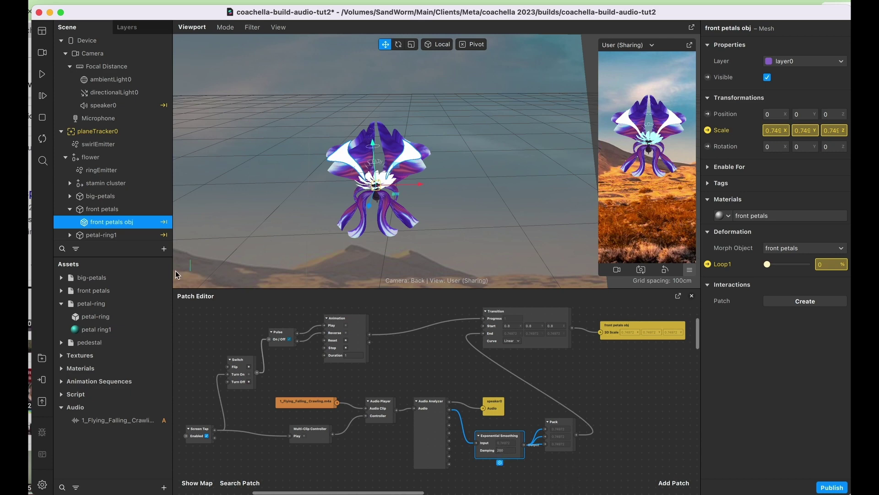
- Restart the effect, tap the preview with Simulate Touch to trigger the petals, then pause
left_click(42, 140)
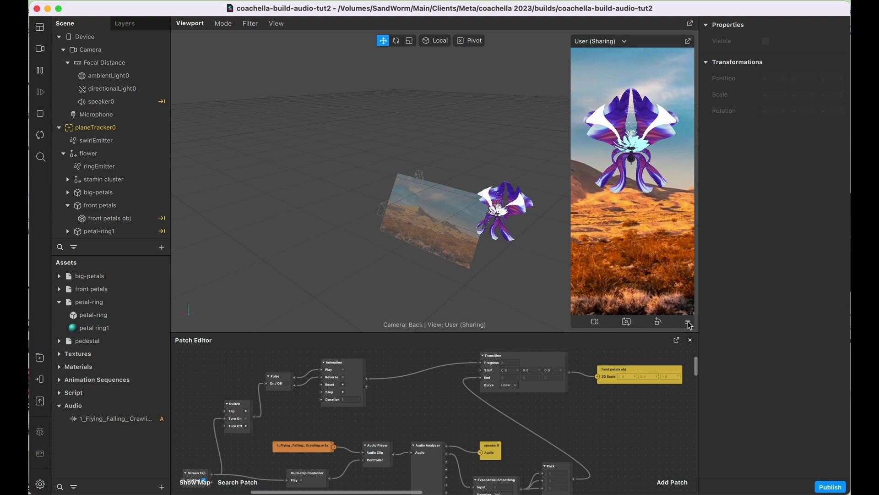
left_click(688, 321)
left_click(715, 324)
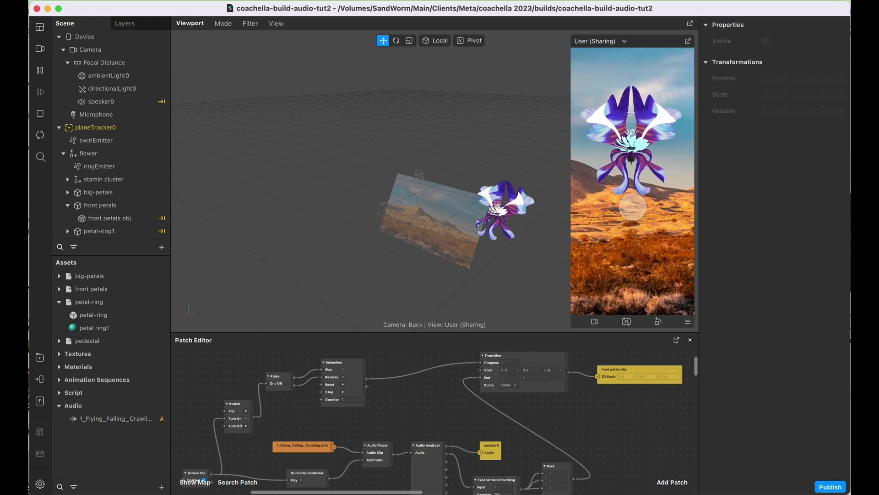
left_click(632, 209)
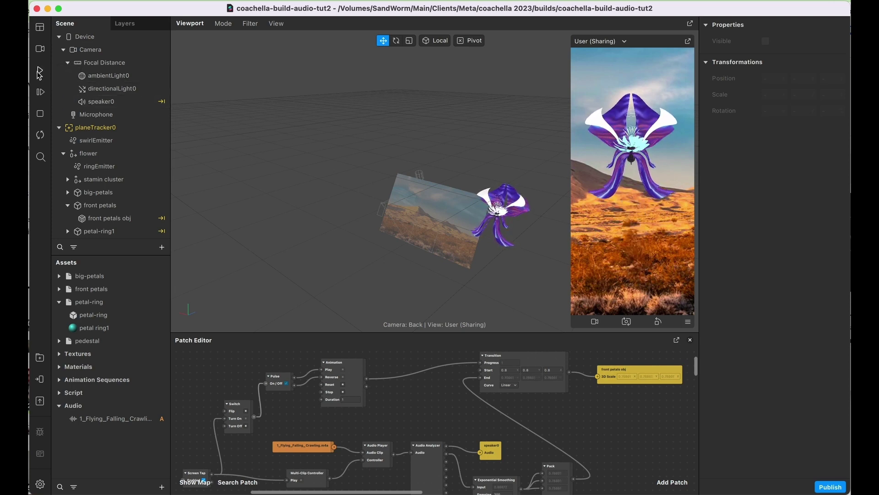
left_click(40, 71)
- Set the Exponential Smoothing patch's Damping to 50
left_click_drag(603, 466, 597, 431)
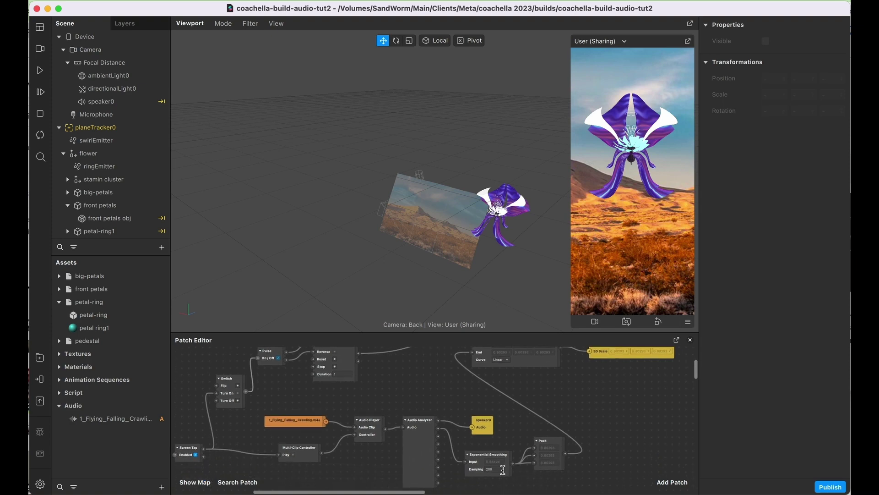
left_click(499, 468)
left_click(499, 468)
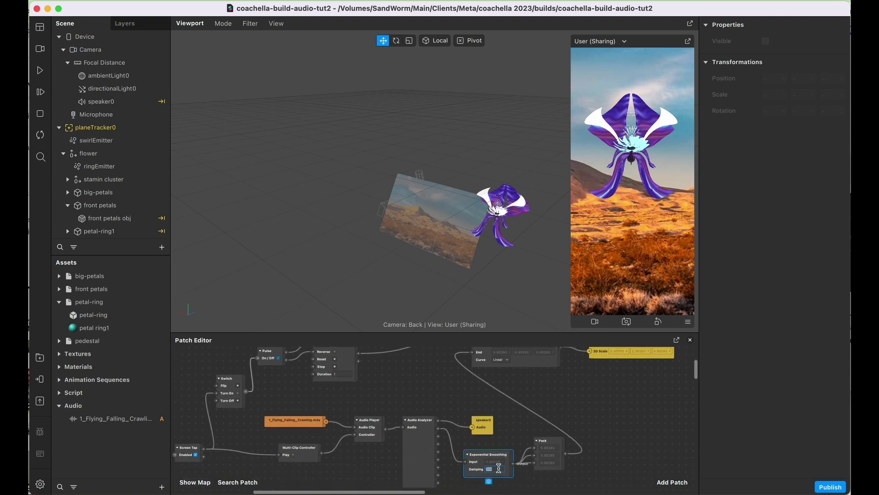
key("Return")
left_click(596, 404)
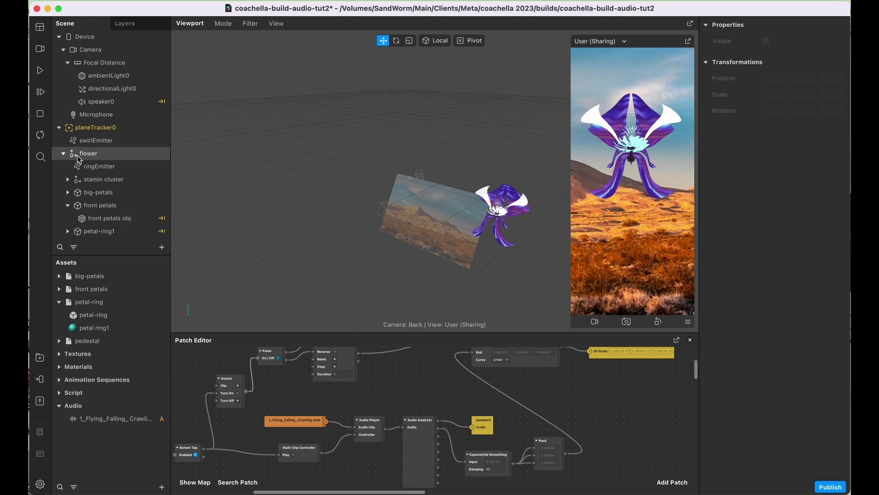
- Restart and play the effect with Simulate Touch enabled to check the petals
left_click(40, 135)
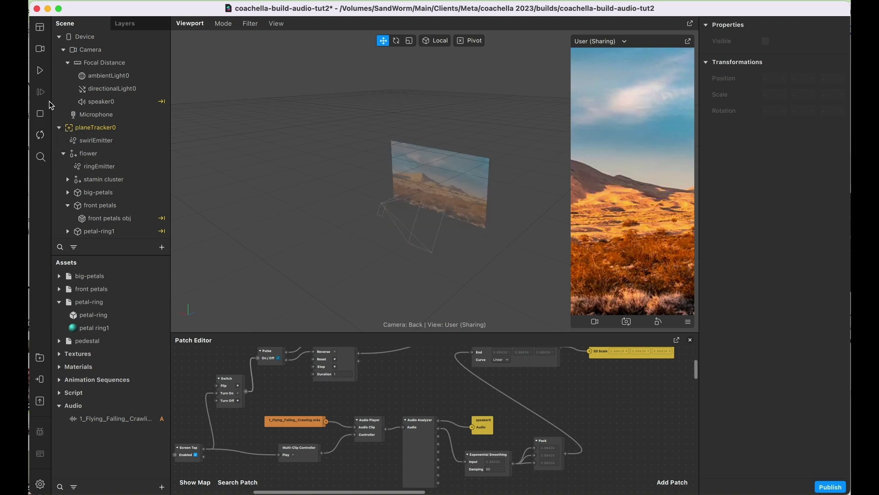
left_click(40, 70)
left_click(688, 322)
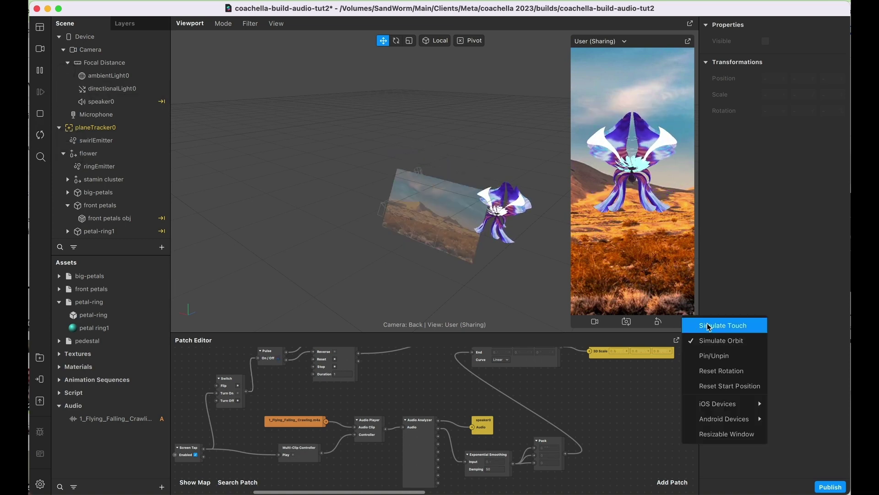
left_click(703, 324)
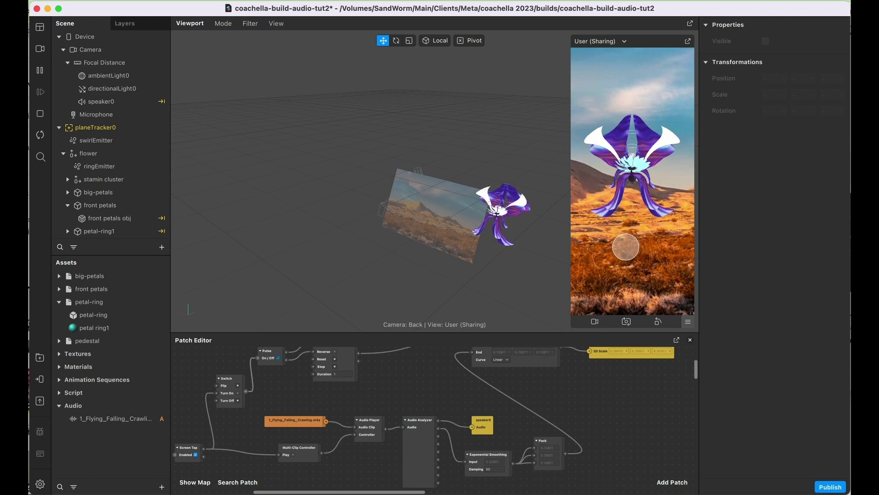
- Pause the effect preview from the left toolbar, freezing the front petals
left_click(39, 71)
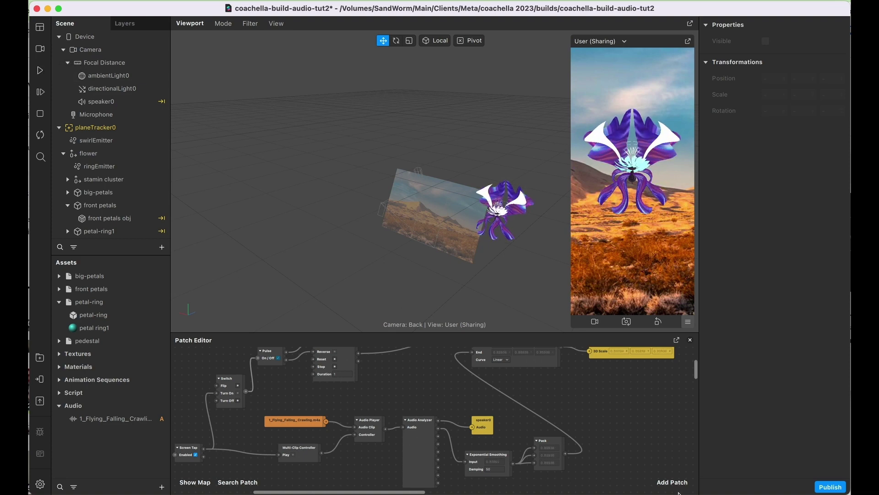